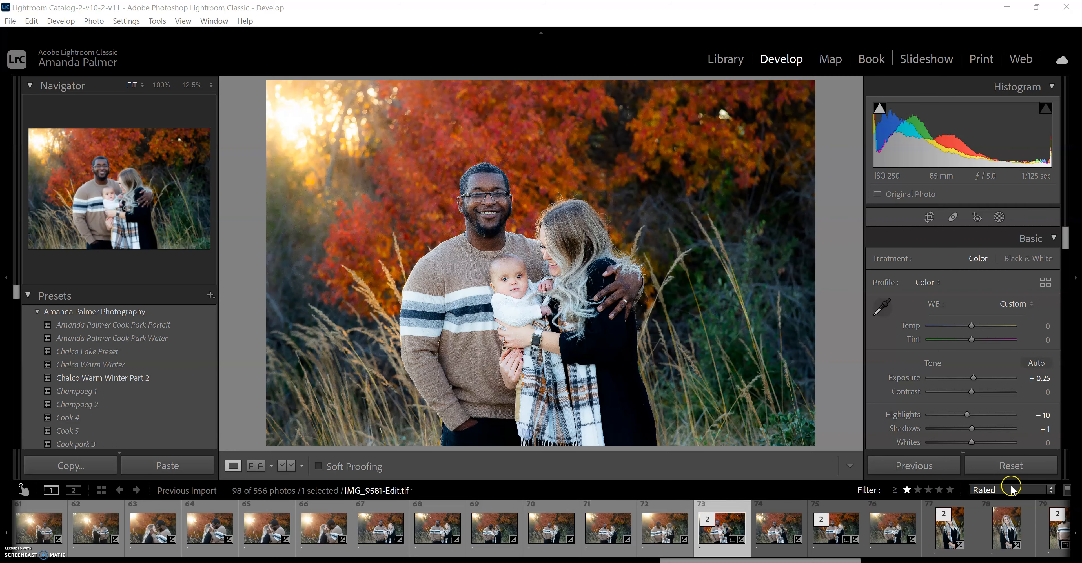
Check the star rating of IMG_9559.CR2 and keep the filmstrip filtered to Rated photos
left_click(554, 540)
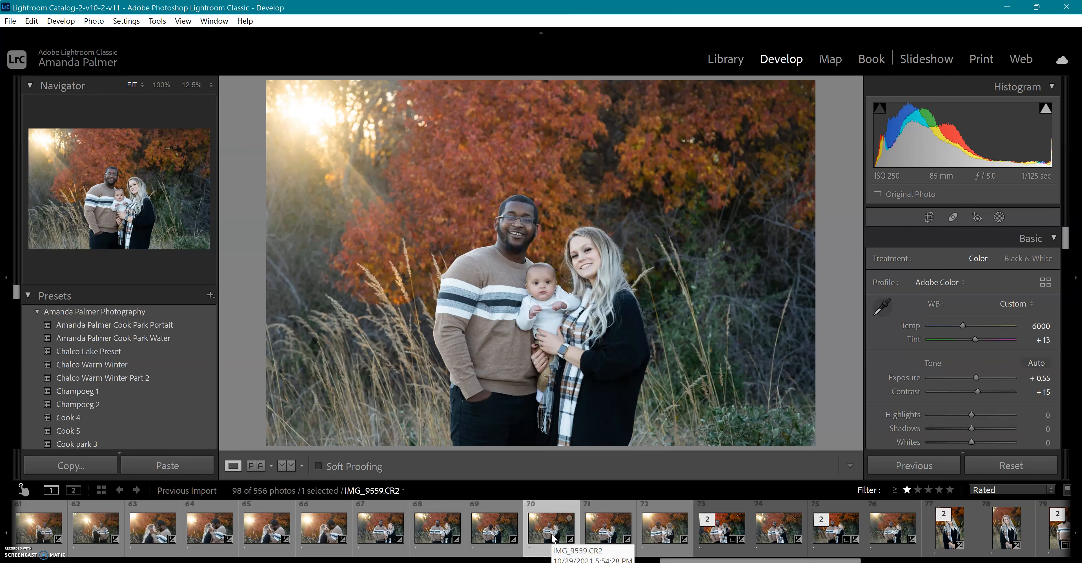
right_click(553, 539)
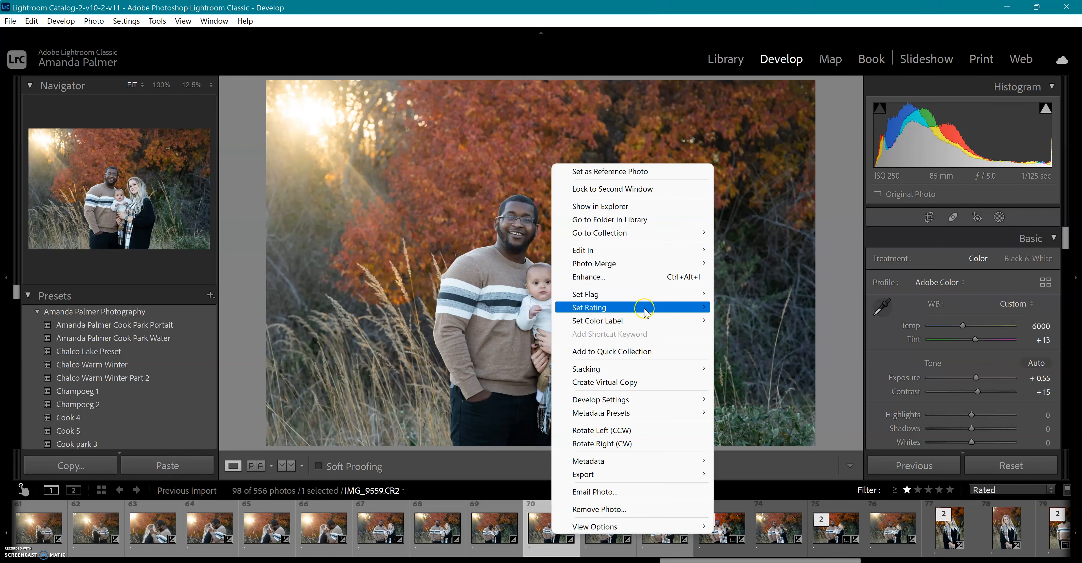
mouse_move(646, 312)
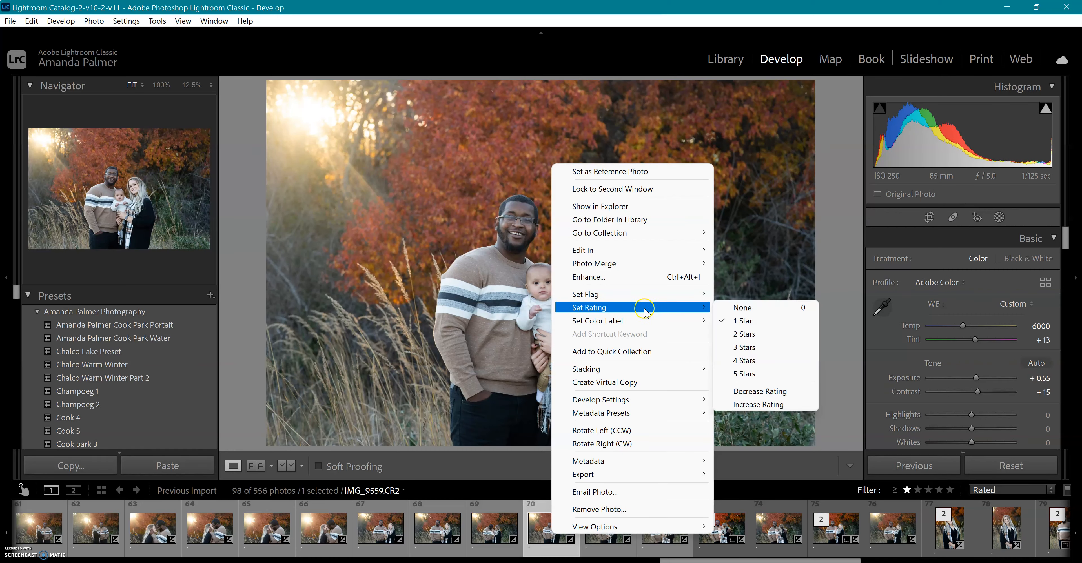
left_click(826, 256)
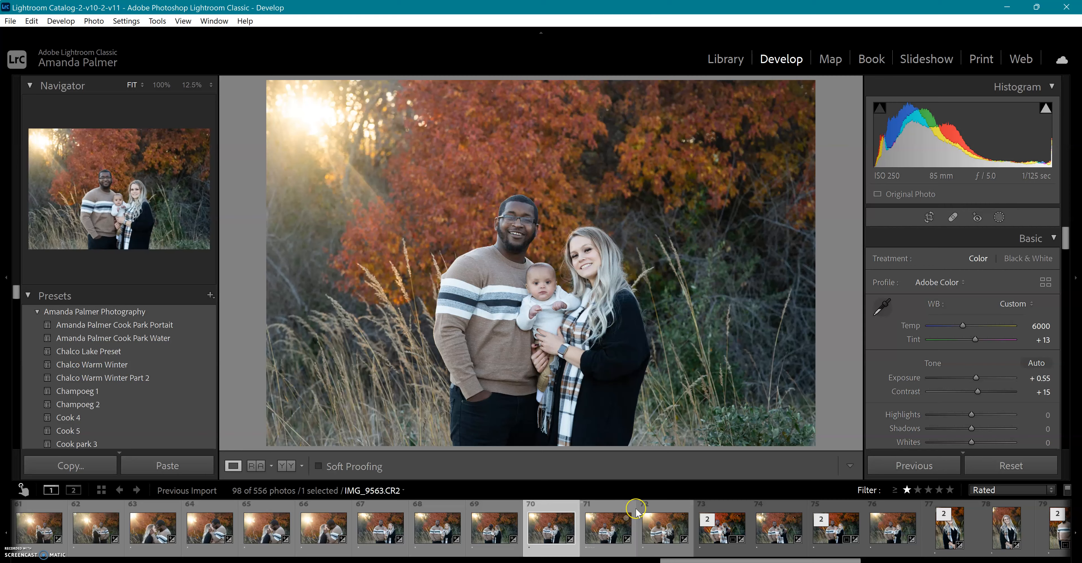
left_click(1016, 491)
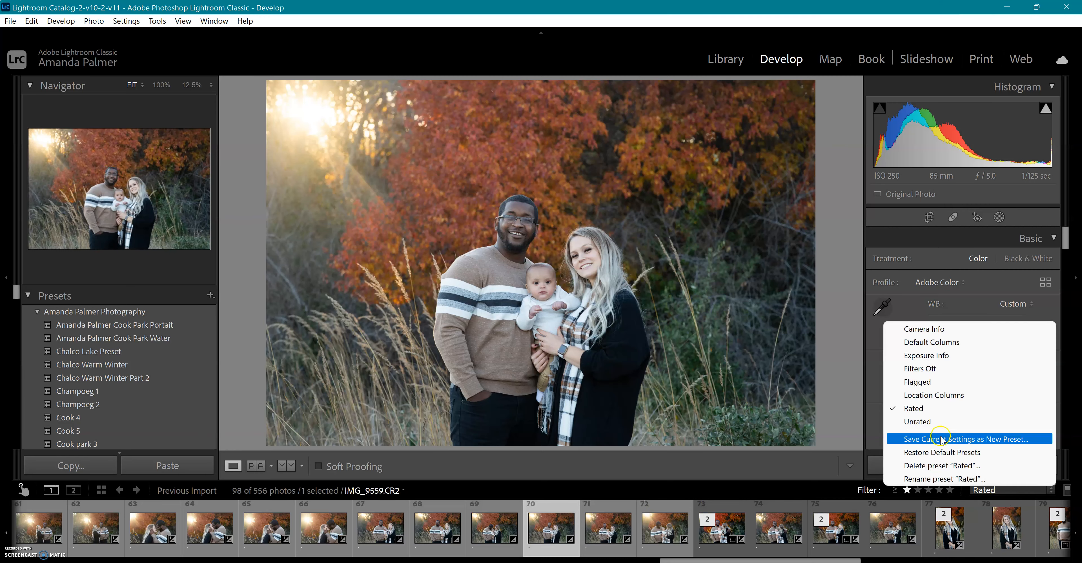
left_click(925, 410)
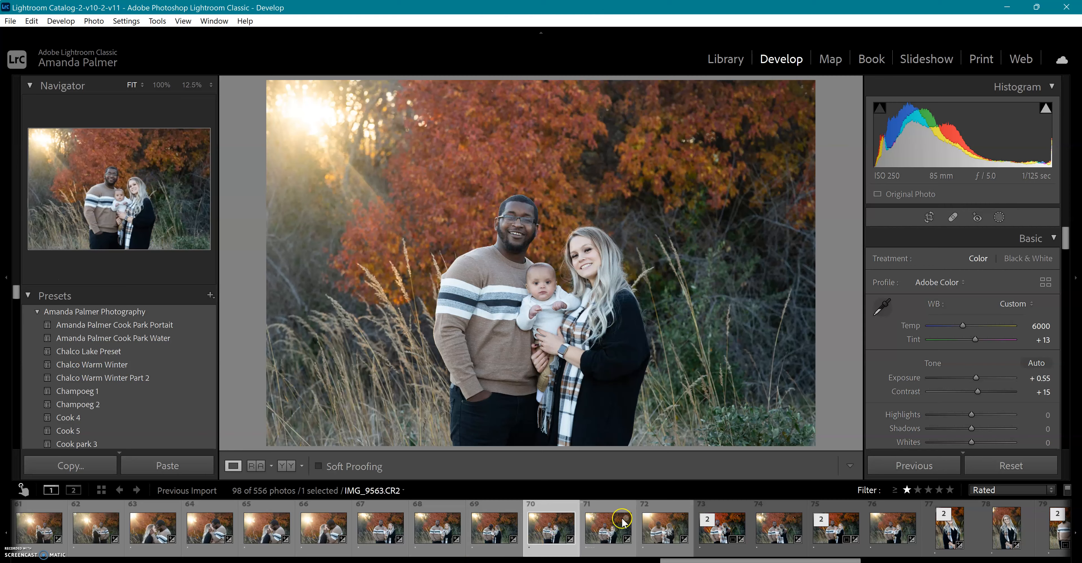
Select the rated photos from IMG_9572.CR2 back to the first one and open them in Adobe Photoshop 2021
left_click(657, 535)
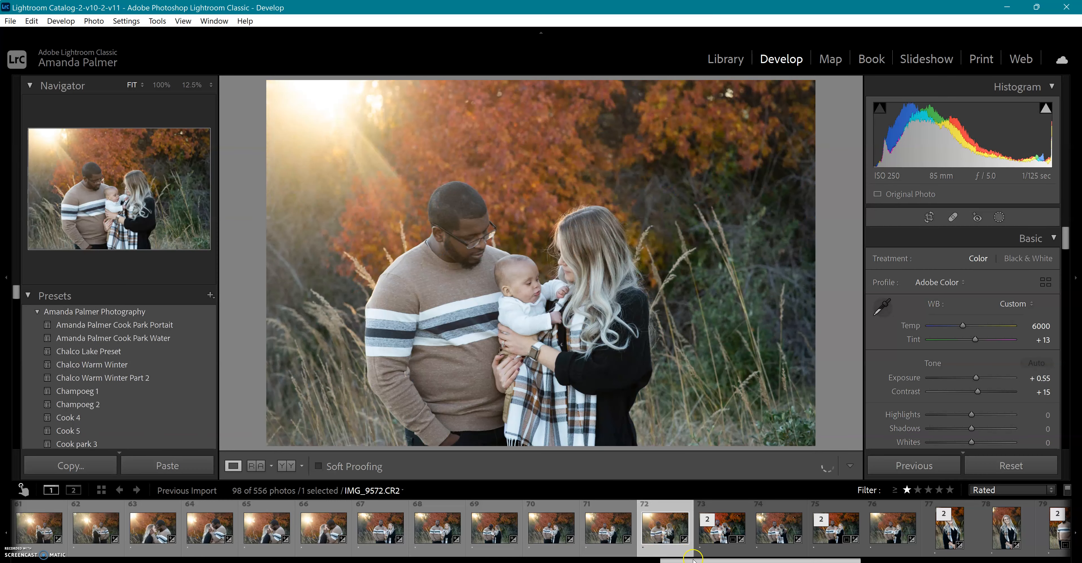
left_click_drag(695, 560, 45, 561)
left_click(39, 533, "shift")
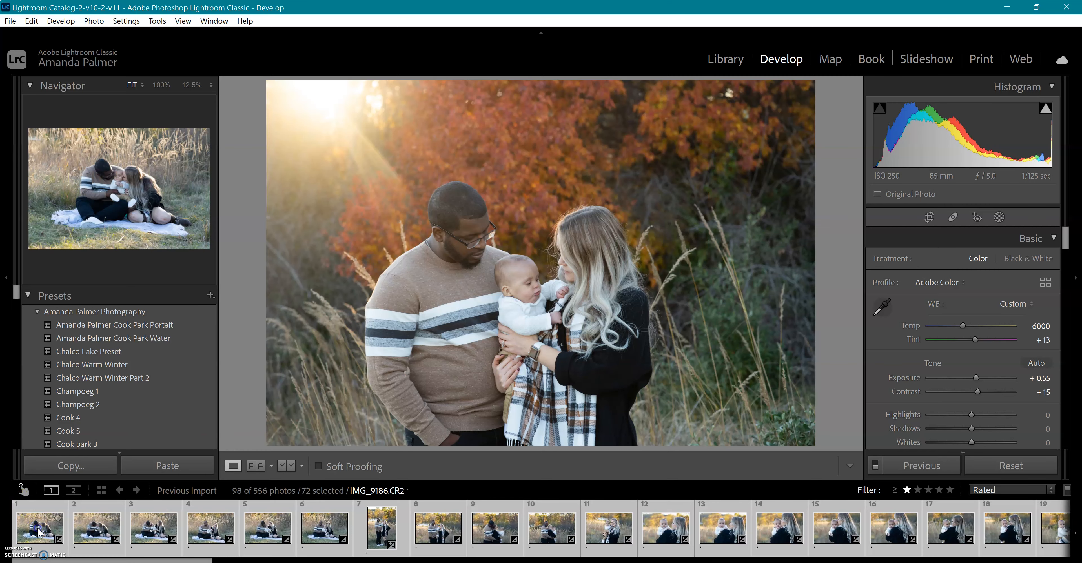
right_click(146, 533)
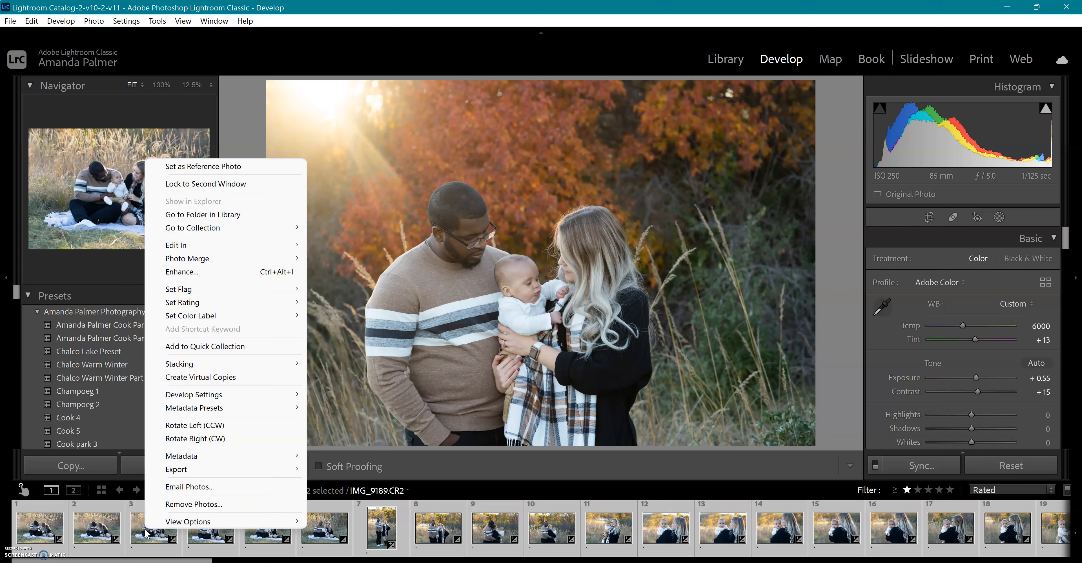
mouse_move(257, 247)
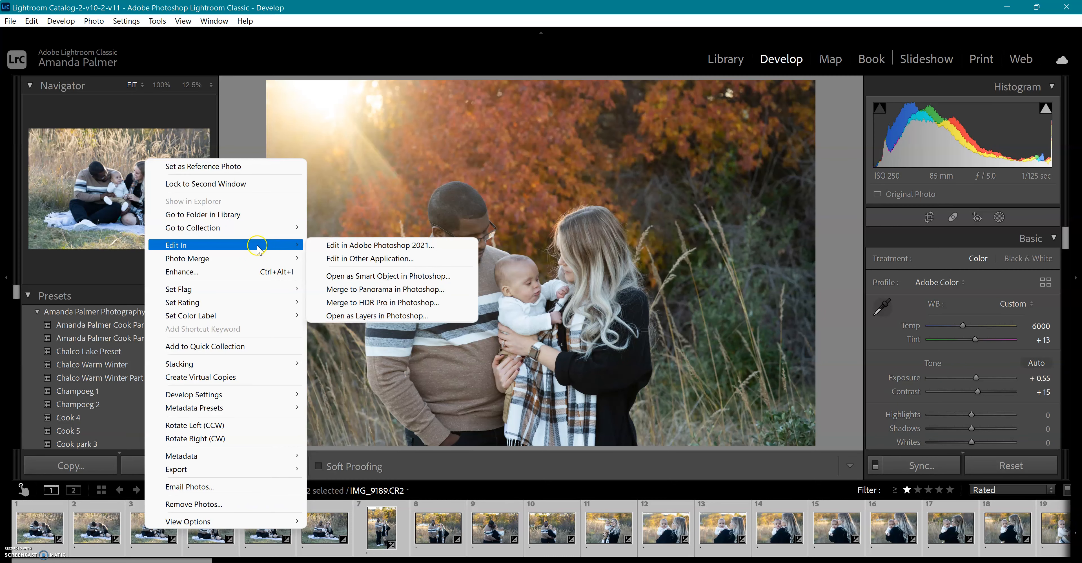
left_click(345, 250)
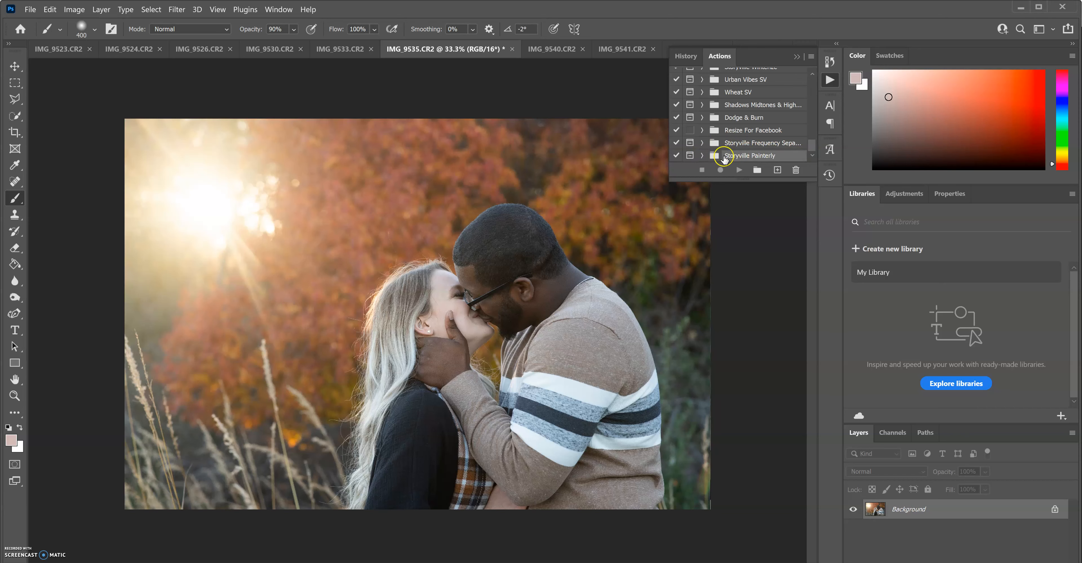
Delete the final Stop command from the Painterly action in the Storyville Painterly set
left_click(703, 155)
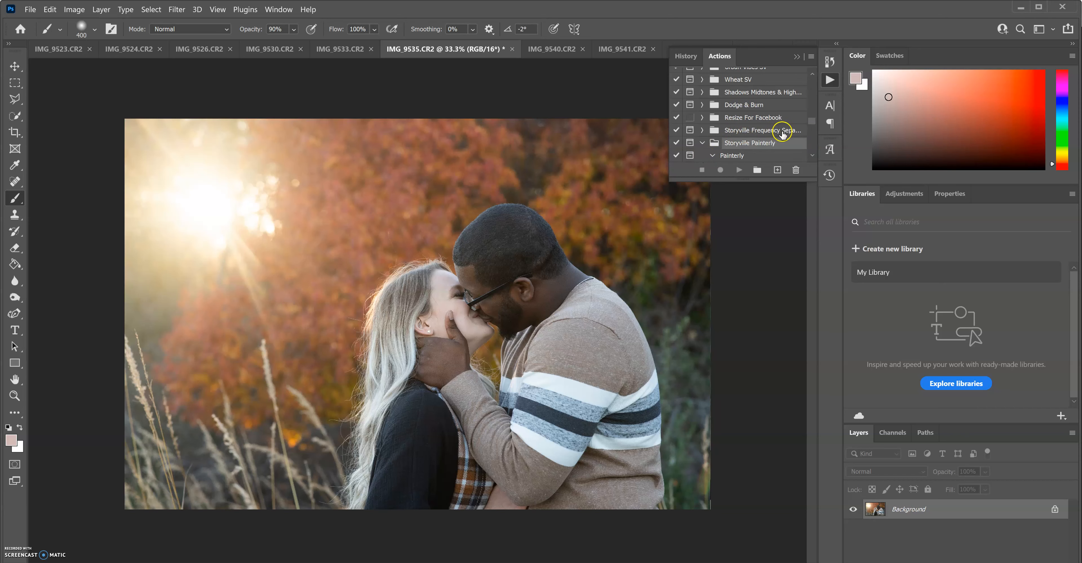
left_click(725, 155)
scroll(770, 133, "down", 1)
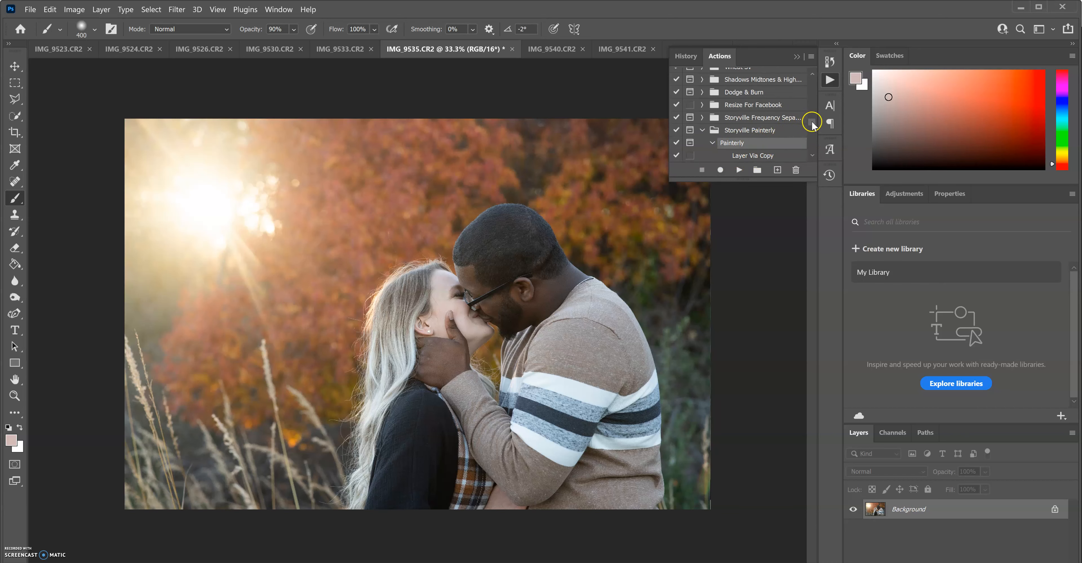
left_click_drag(813, 121, 815, 156)
left_click(766, 160)
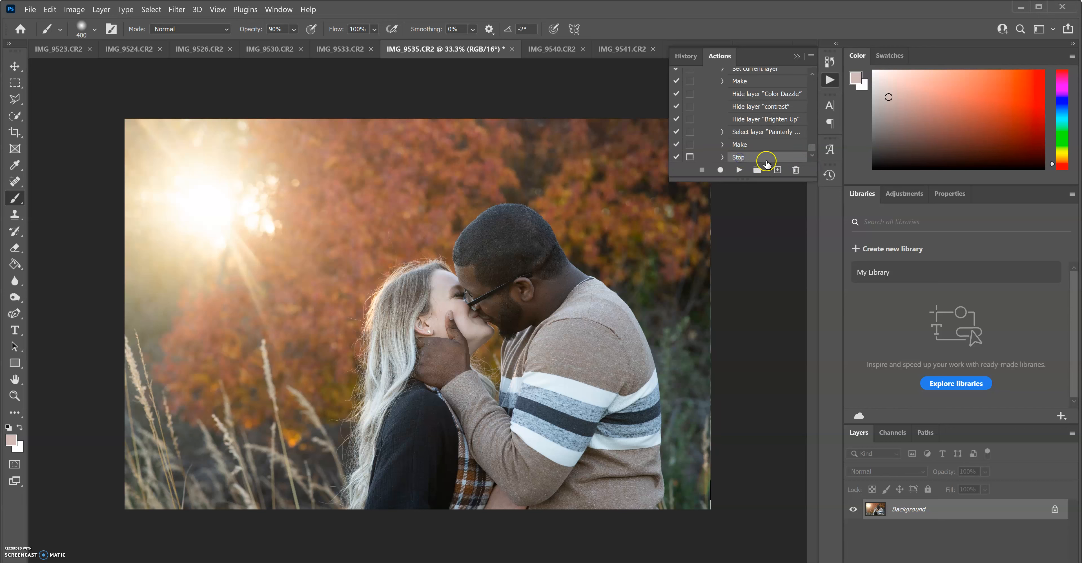
left_click(793, 168)
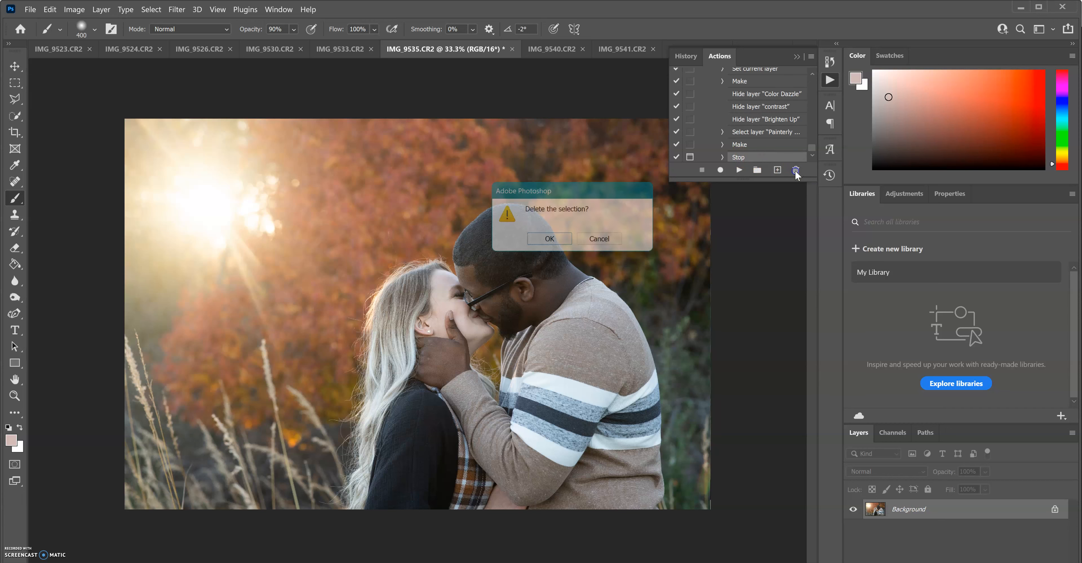
left_click(550, 243)
Play the whole Painterly action on IMG_9535.CR2 and set the Painterly Base layer's opacity to 100%
left_click(815, 122)
left_click_drag(817, 120, 816, 121)
left_click(731, 136)
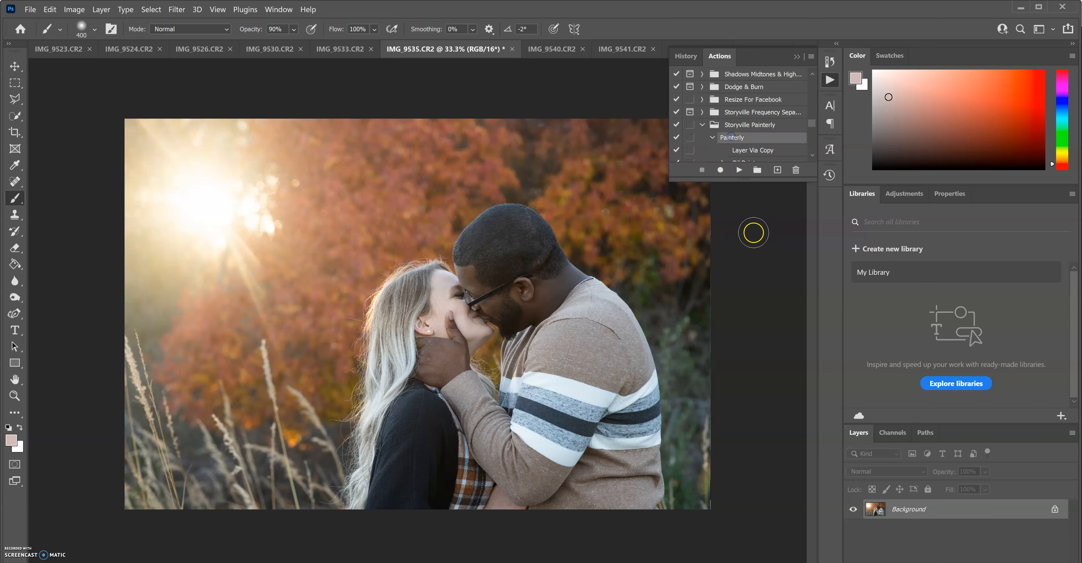
left_click(712, 137)
left_click(737, 170)
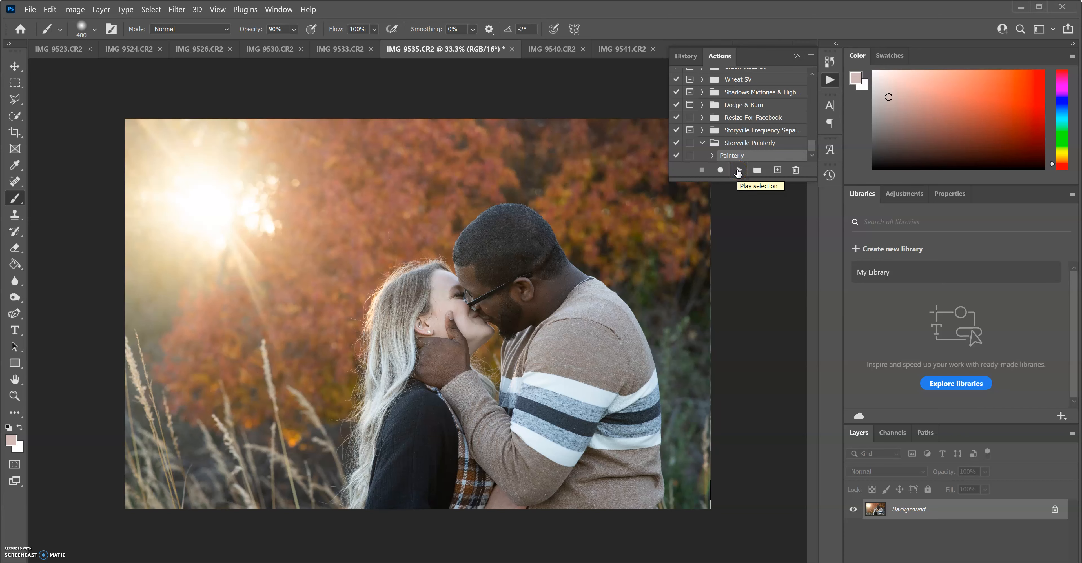
left_click(737, 170)
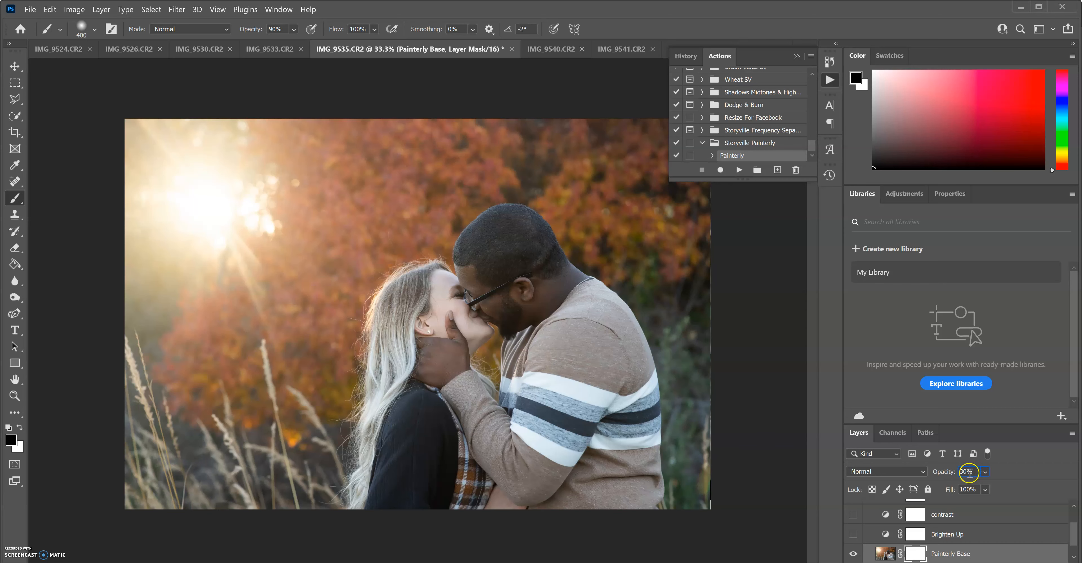
type("0")
key("Return")
Record a change of the Painterly Base layer's opacity to 30% after the Painterly action's last Make command
left_click(713, 155)
left_click_drag(812, 119, 813, 148)
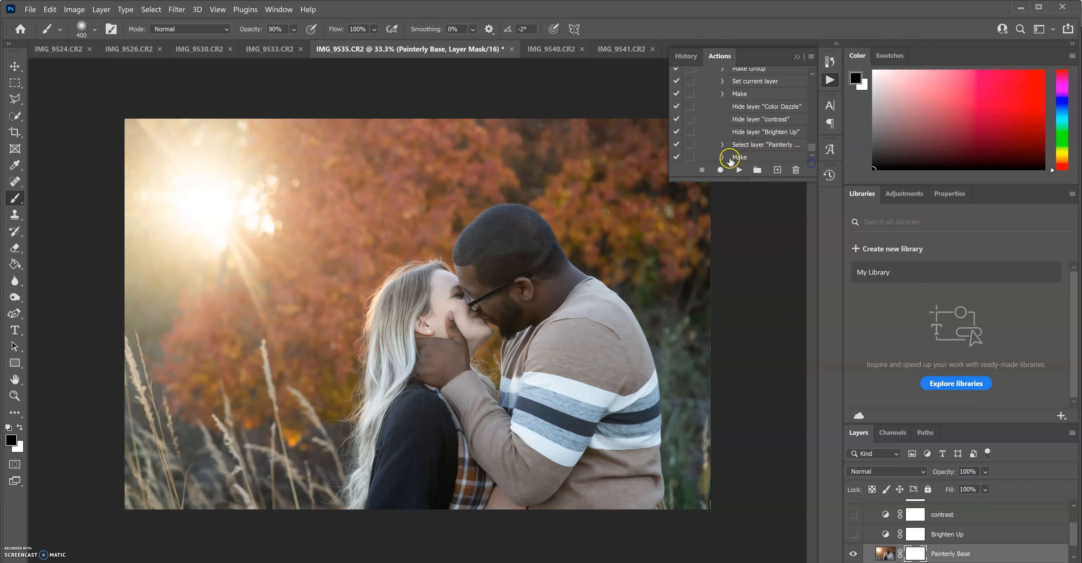
left_click(736, 157)
left_click(720, 171)
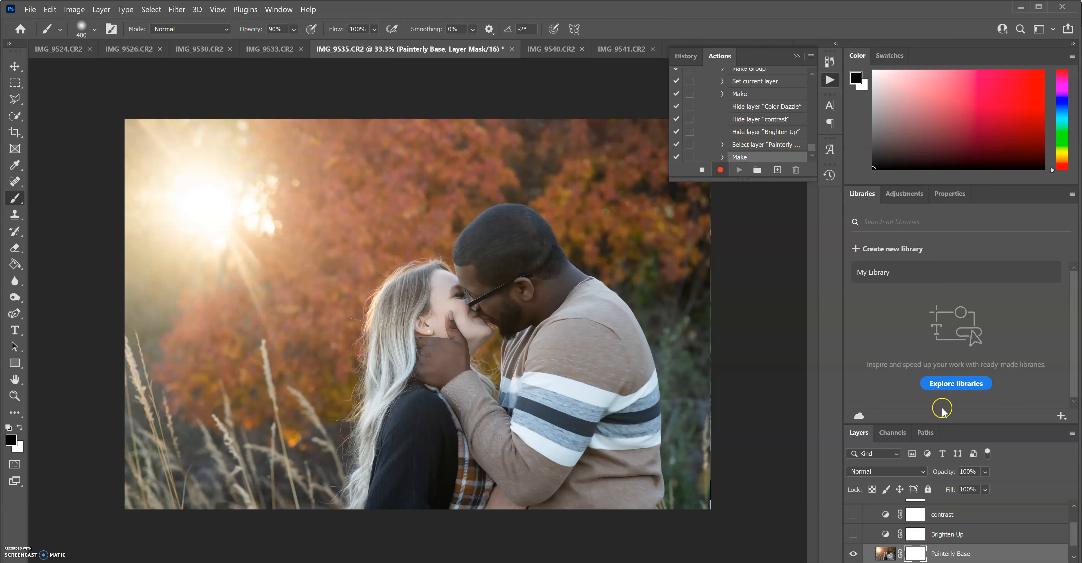
left_click(963, 471)
left_click(929, 431)
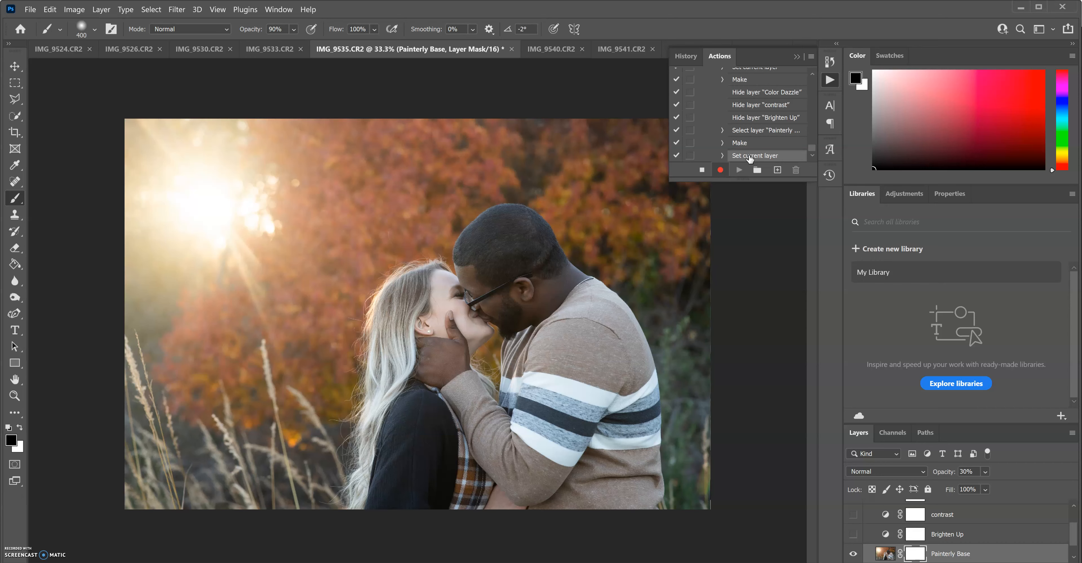
left_click(964, 472)
left_click(701, 170)
left_click(701, 170)
Collapse the Painterly action's command list within the Storyville Painterly set
left_click(727, 215)
left_click_drag(812, 154, 806, 122)
scroll(758, 143, "down", 3)
left_click(702, 140)
left_click(713, 152)
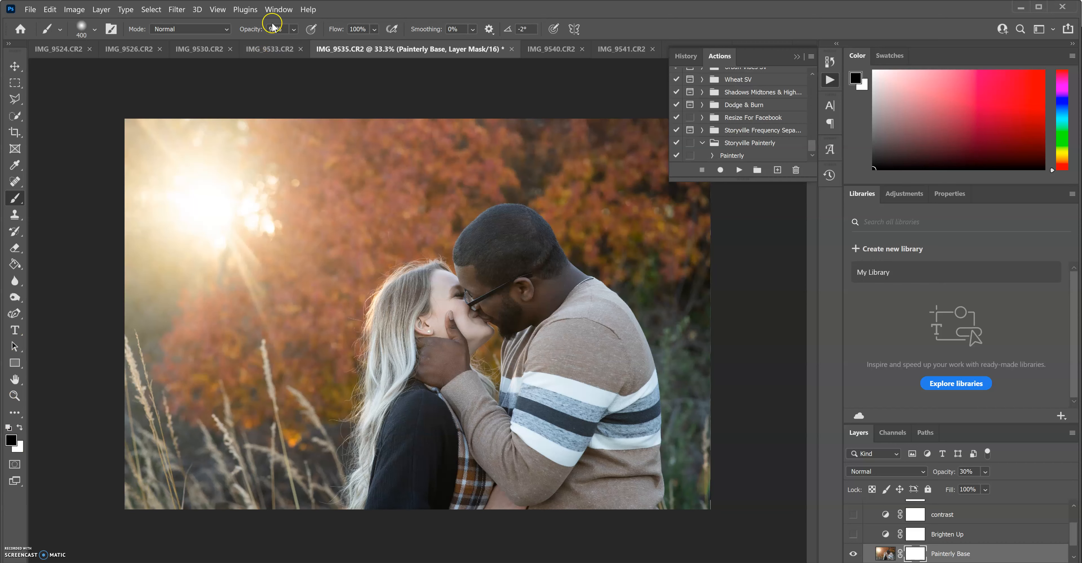
Brush across the couple on the Painterly Base mask and delete the Storyville Painterly layer group
mouse_move(462, 332)
left_mouse_down()
mouse_move(422, 364)
mouse_move(484, 310)
mouse_move(465, 261)
mouse_move(527, 322)
mouse_move(524, 296)
mouse_move(548, 310)
left_mouse_up()
left_click_drag(1071, 539, 1072, 508)
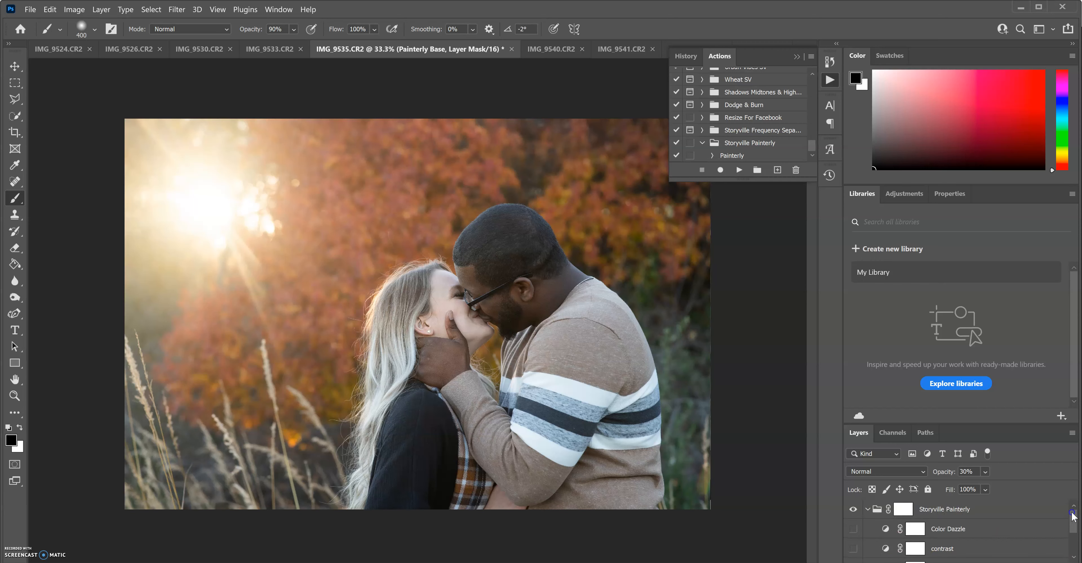
left_click(926, 509)
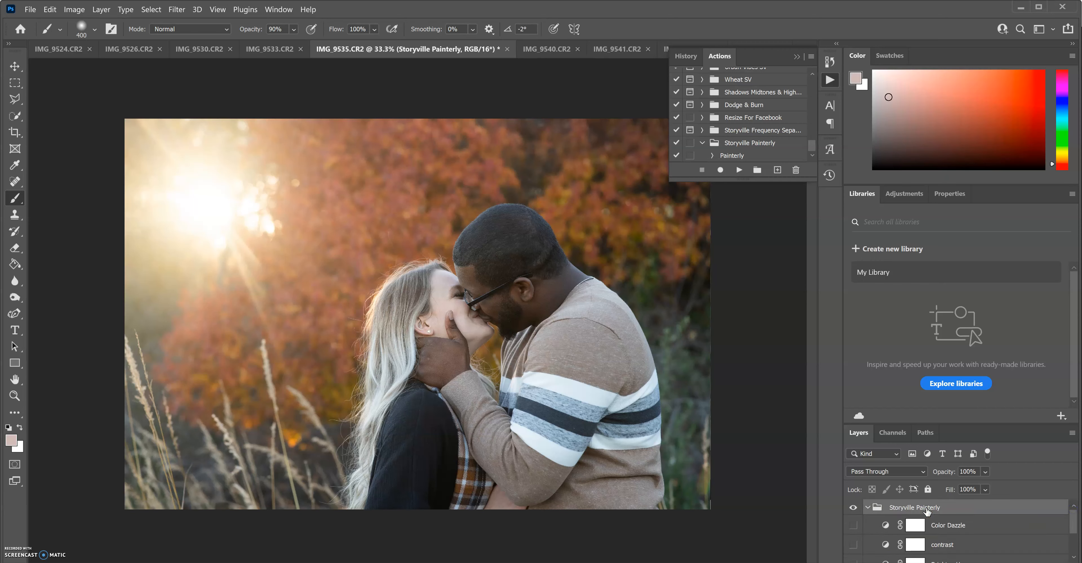
key("Delete")
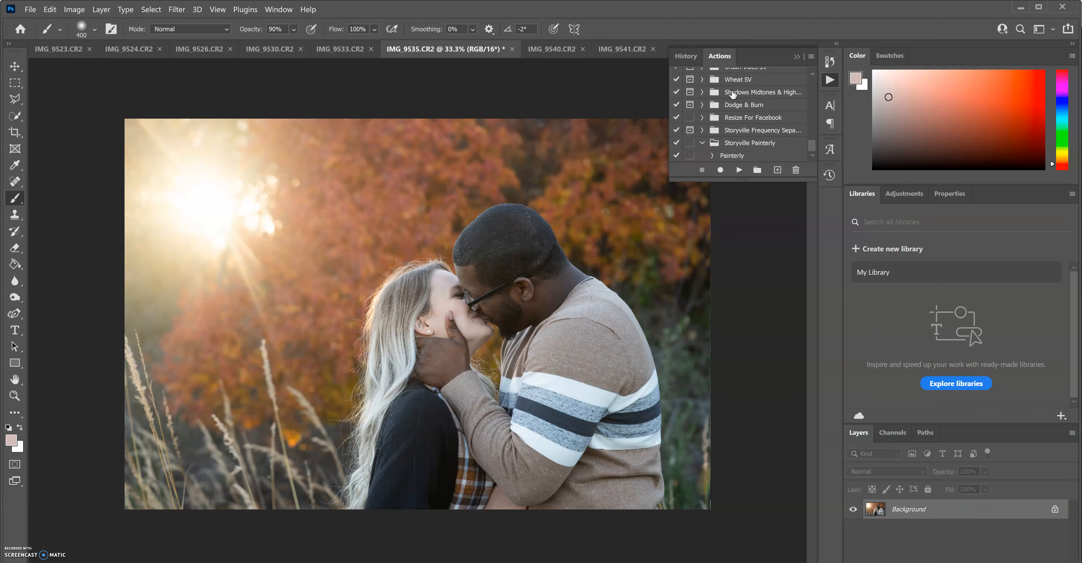
left_click(701, 143)
left_click(739, 169)
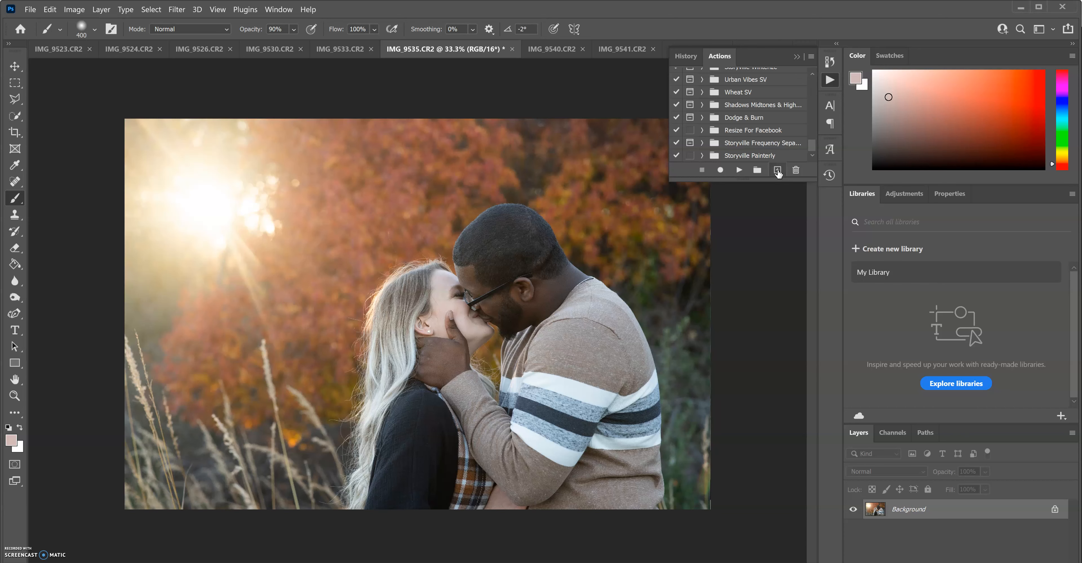
left_click(777, 170)
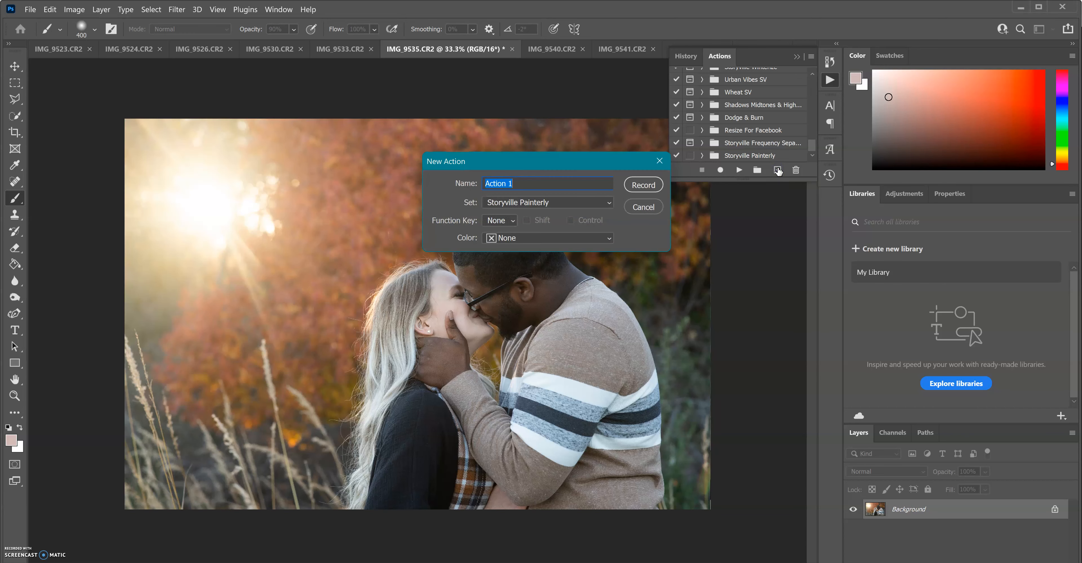
left_click(658, 161)
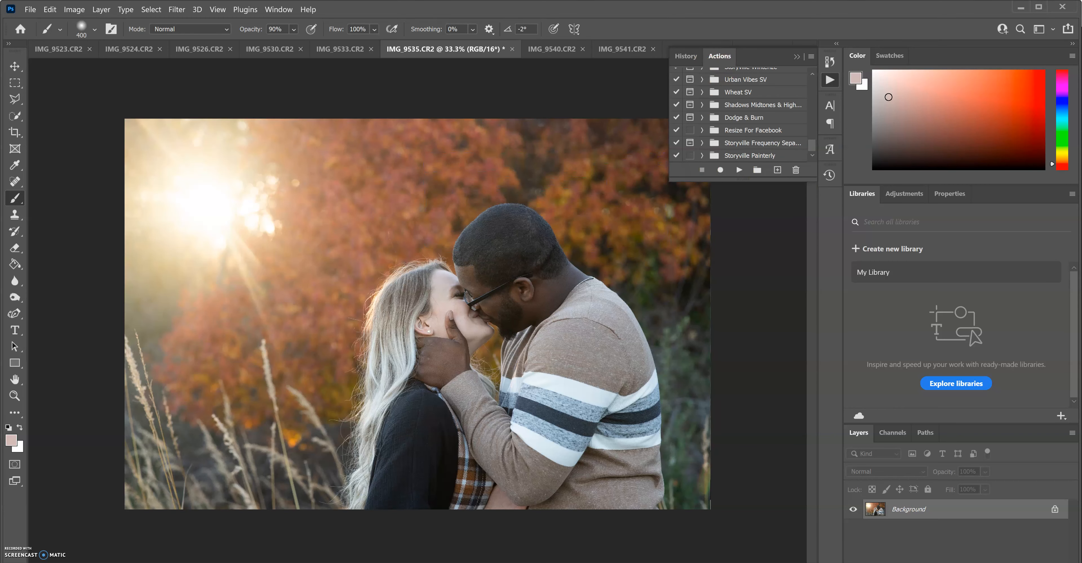
Close and reopen the Actions panel, checking the expanded panel dock and the document's history along the way
left_click(280, 10)
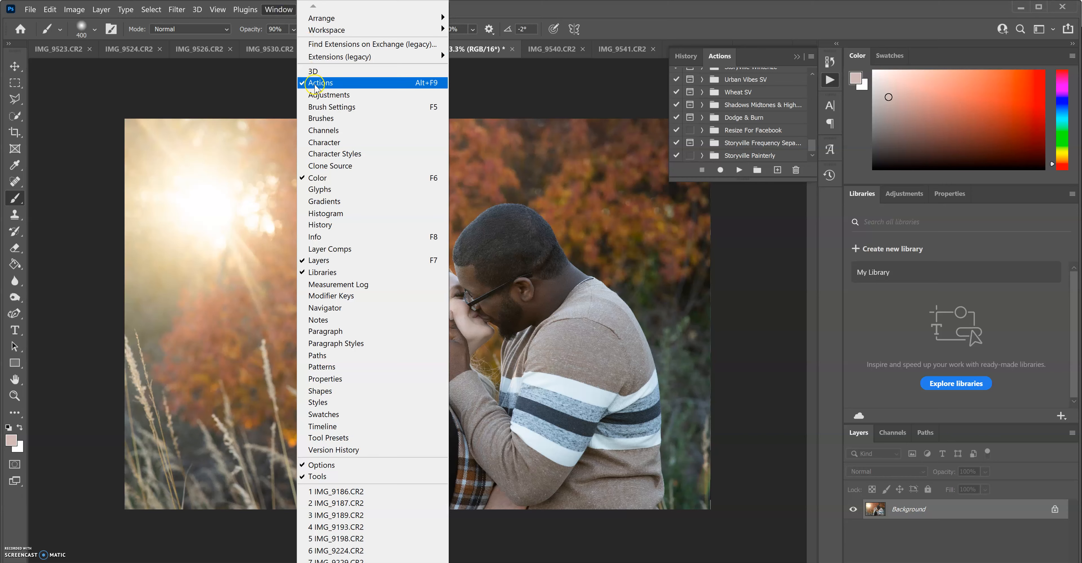
left_click(729, 57)
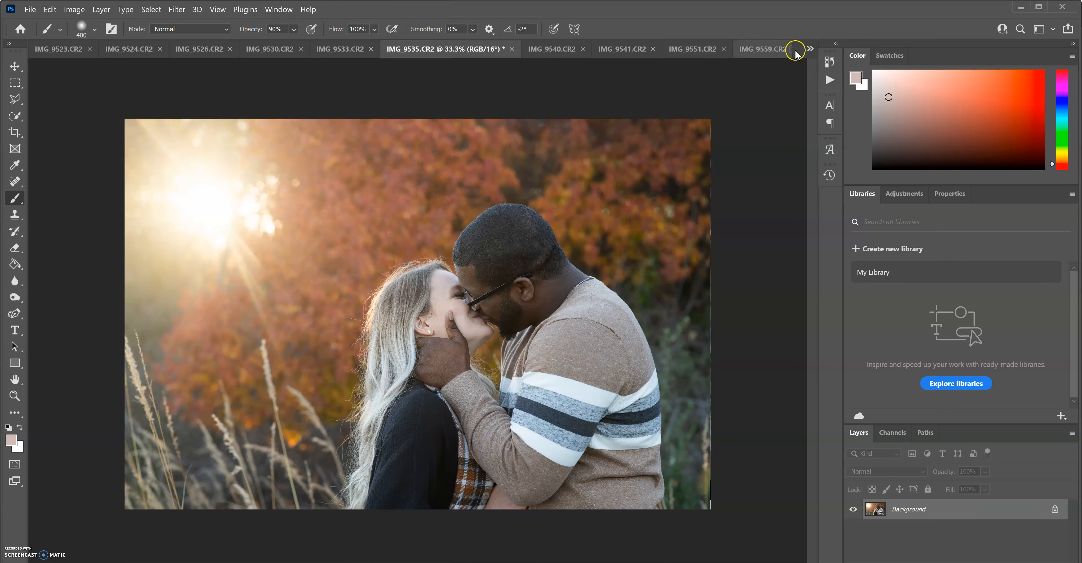
left_click(835, 44)
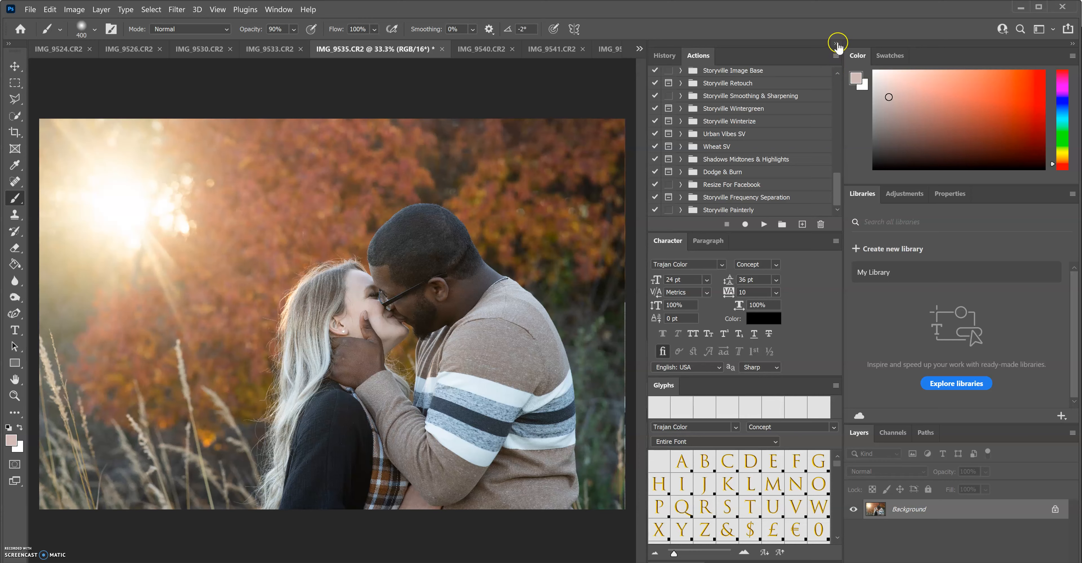
left_click(836, 44)
left_click(828, 63)
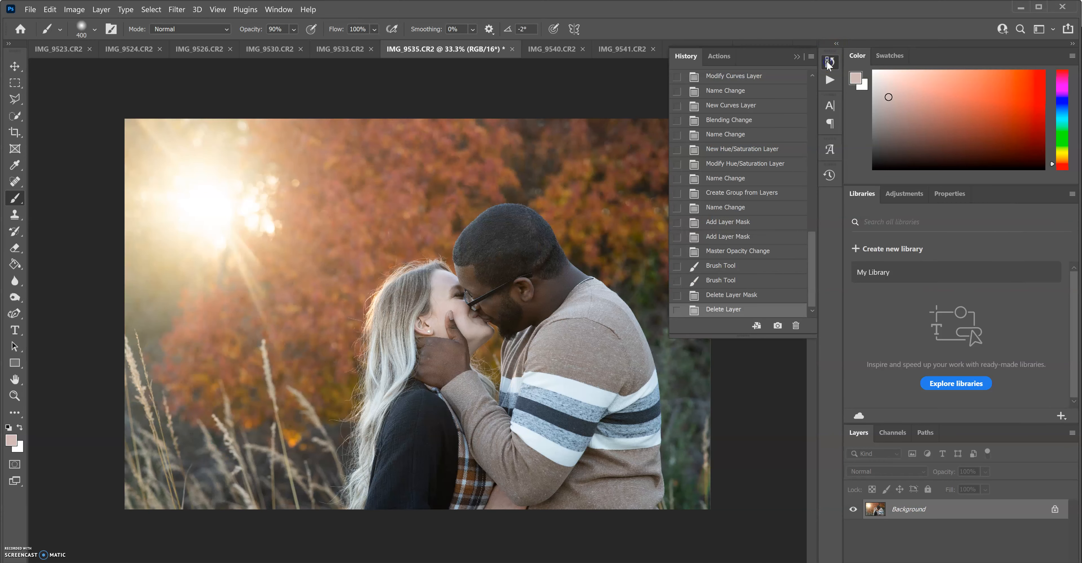
left_click(719, 56)
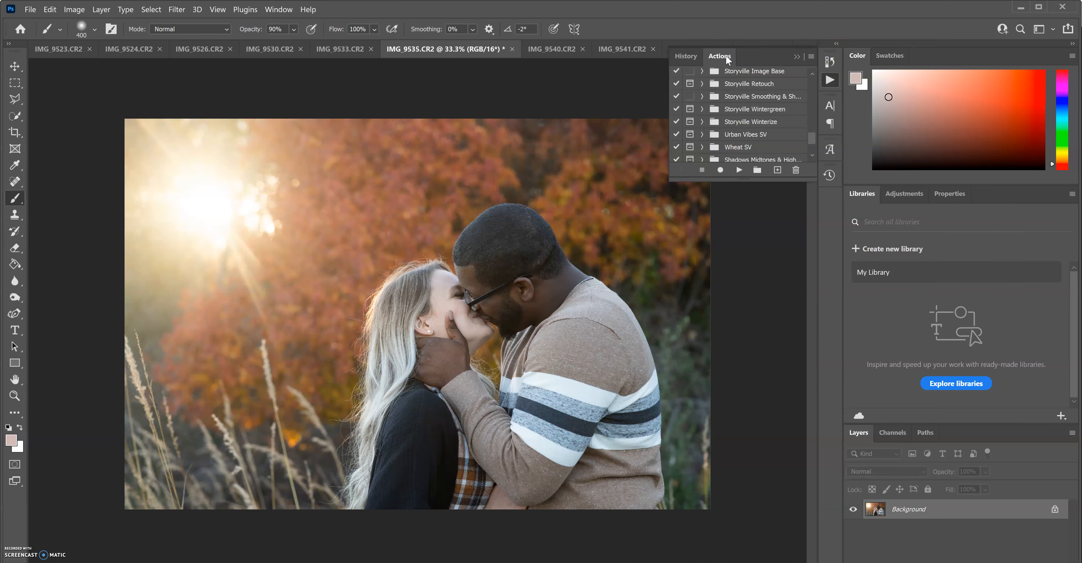
Create a new action named Basis in the set named after the photographer's own business and start recording it
left_click(777, 169)
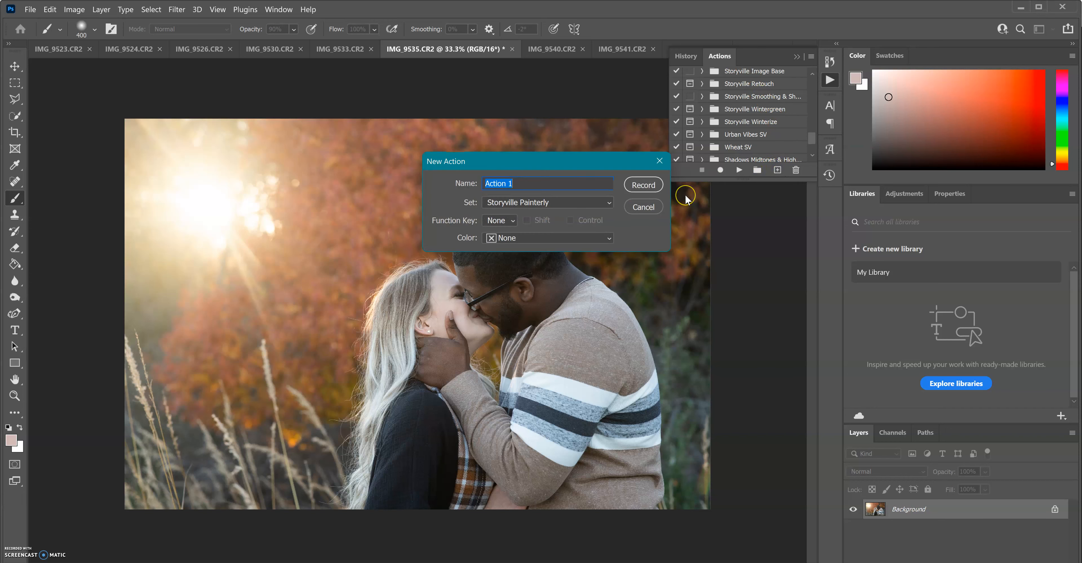
type("Basis")
left_click(575, 204)
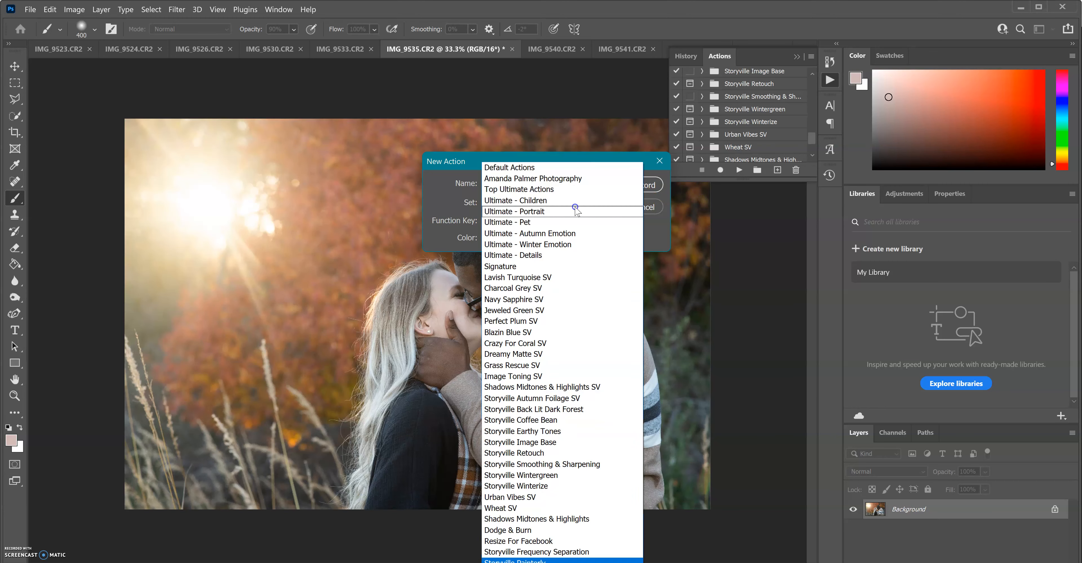
left_click(546, 180)
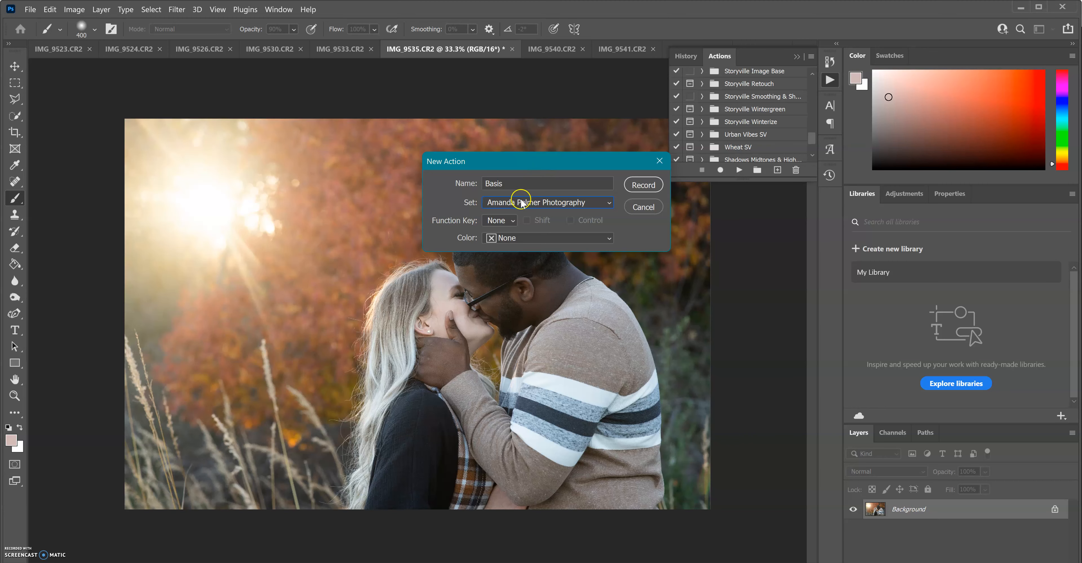
left_click(578, 202)
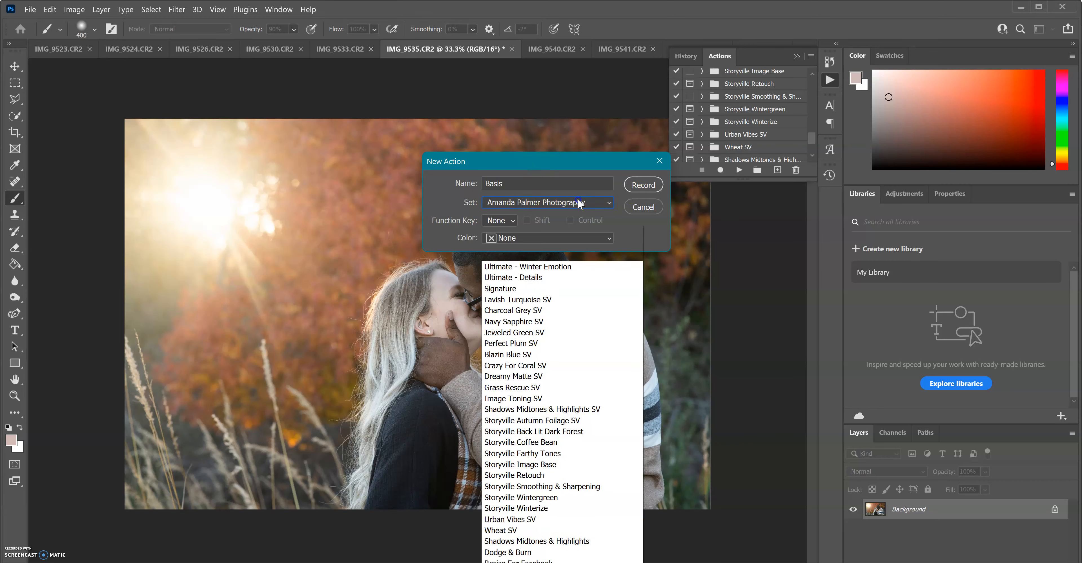
left_click(565, 179)
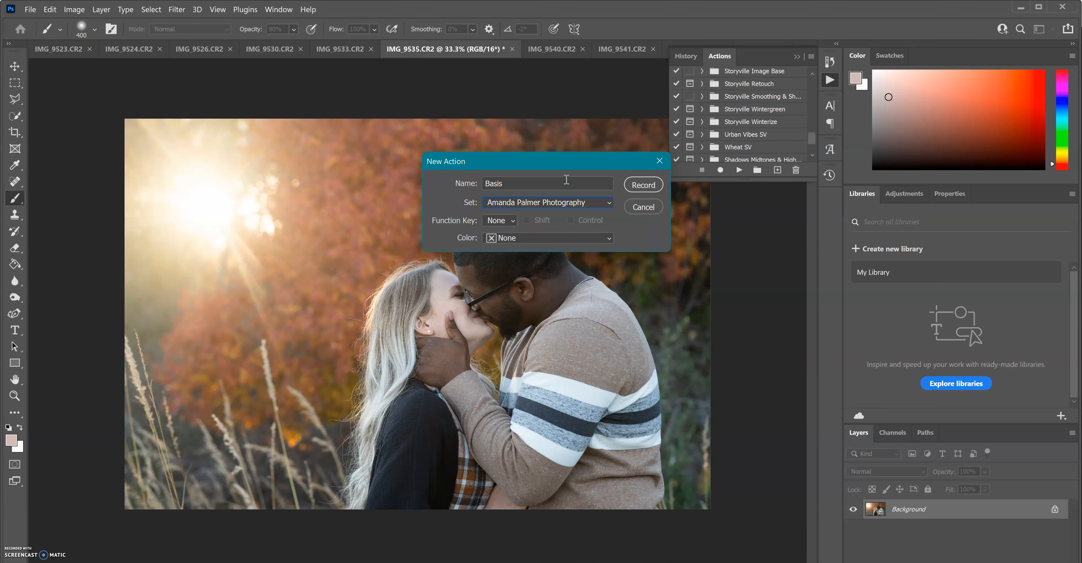
left_click(652, 187)
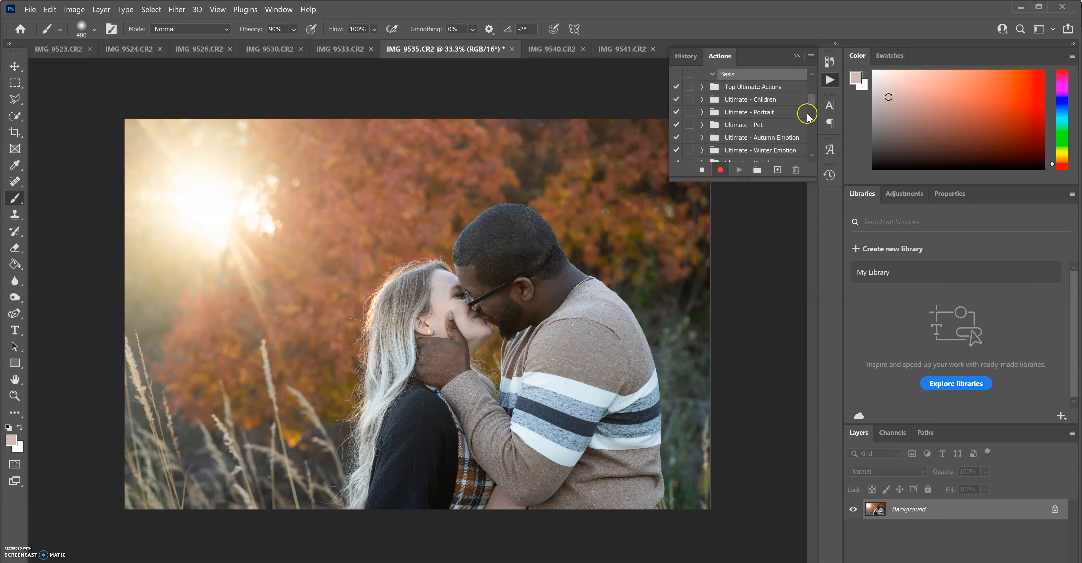
Record playing Step 1: Smoothing from the Storyville Smoothing & Sharpening set, followed by flattening the image
left_click_drag(815, 101, 813, 152)
scroll(782, 129, "up", 3)
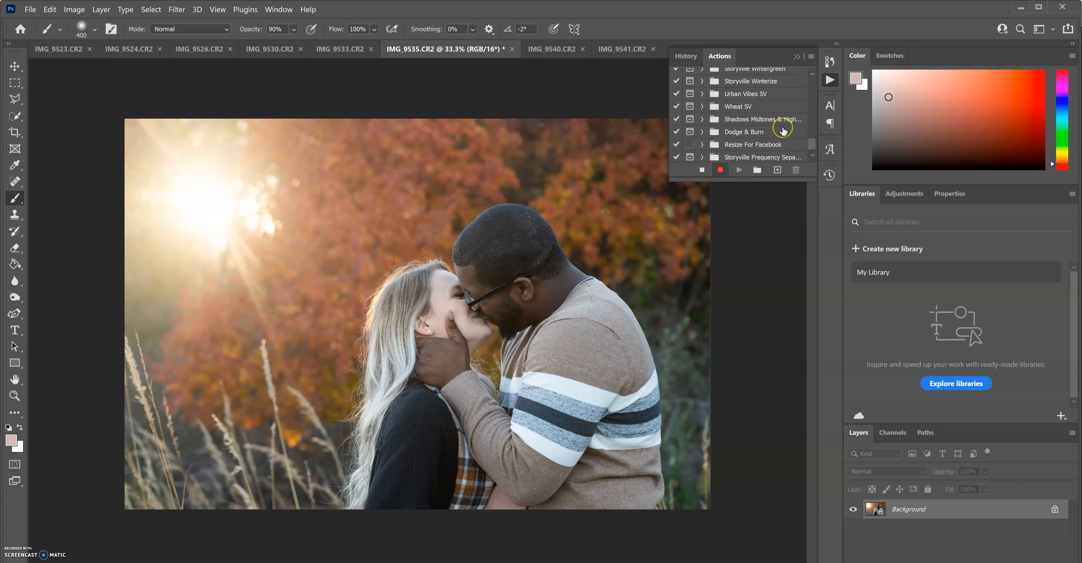
left_click(702, 81)
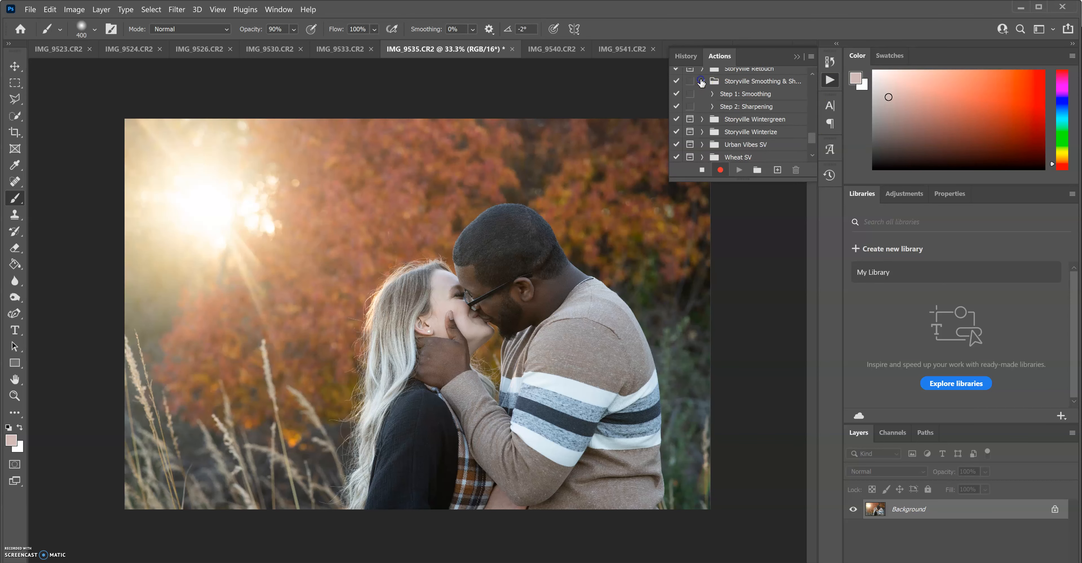
left_click(757, 94)
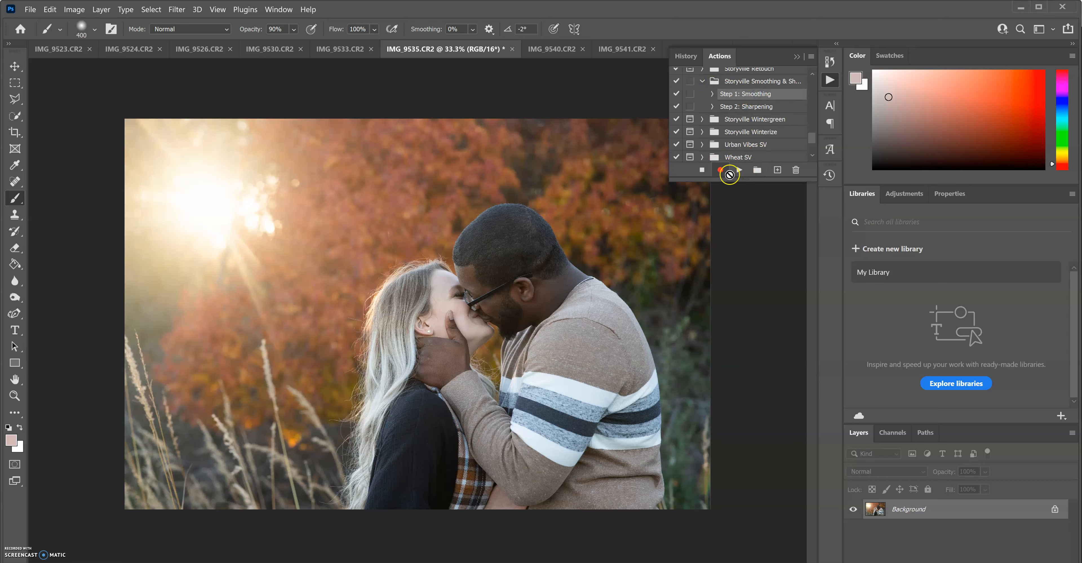
left_click(737, 171)
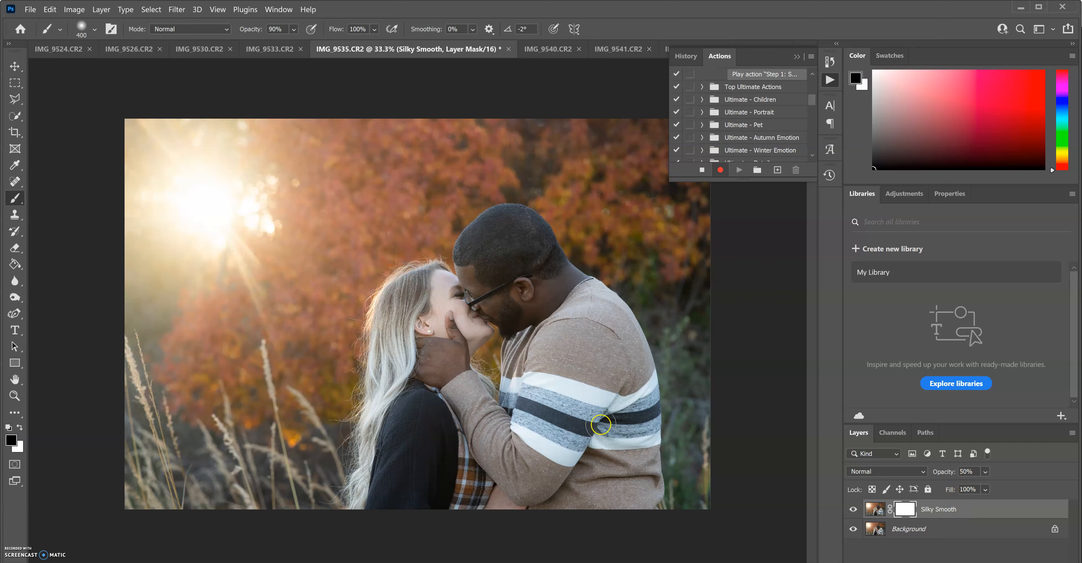
left_click(49, 10)
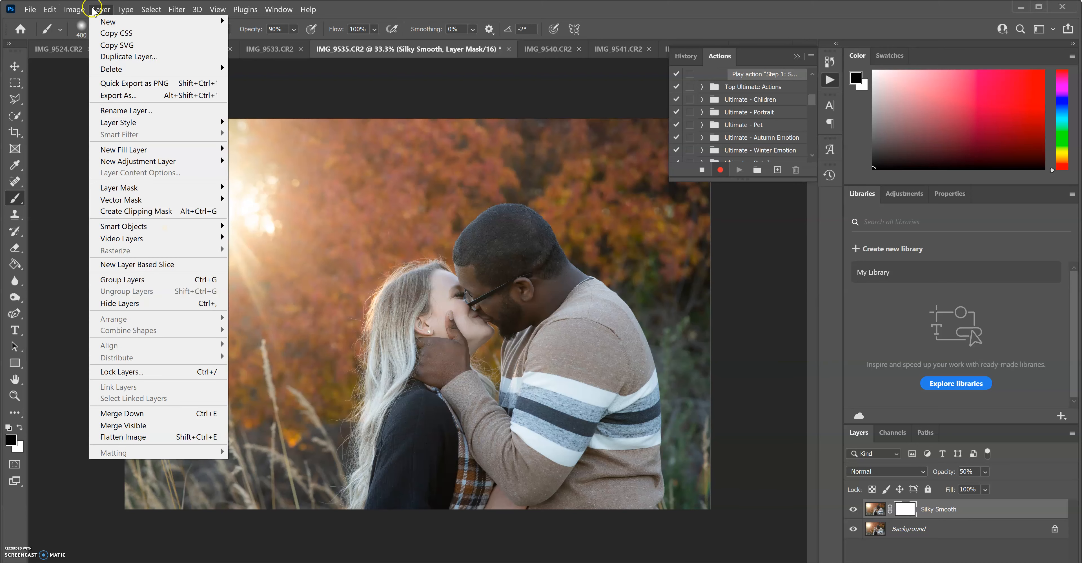
left_click(125, 437)
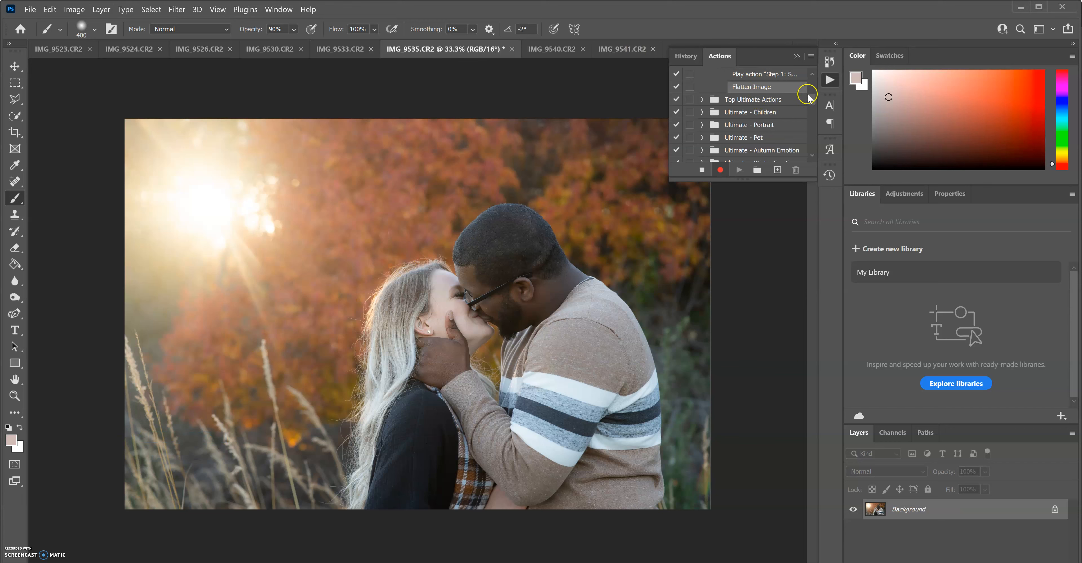
Record playing Step 2: Sharpening from the Storyville Smoothing & Sharpening set on the flattened photo
scroll(796, 97, "up", 1)
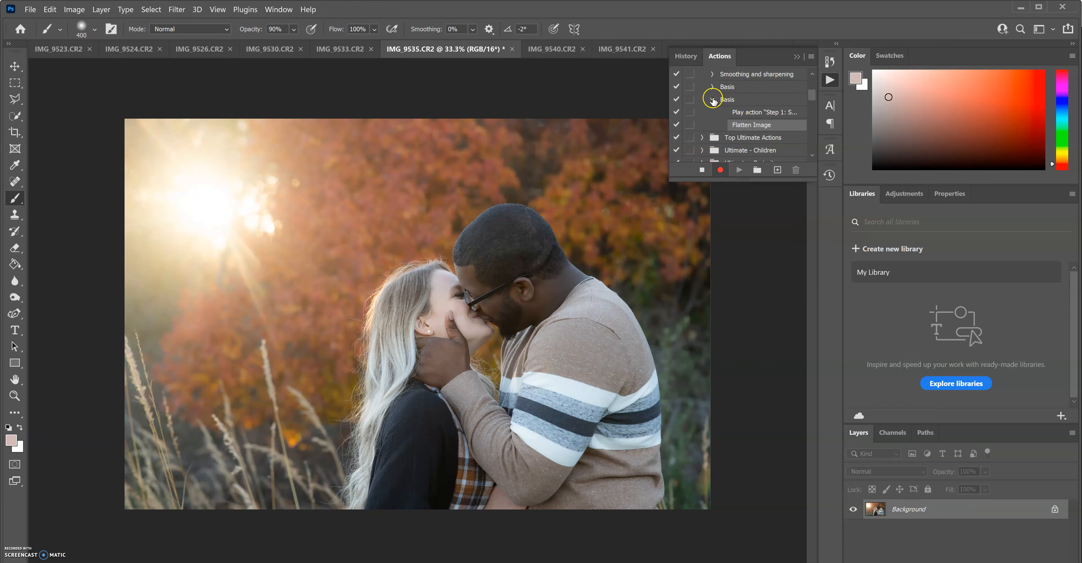
scroll(780, 111, "down", 5)
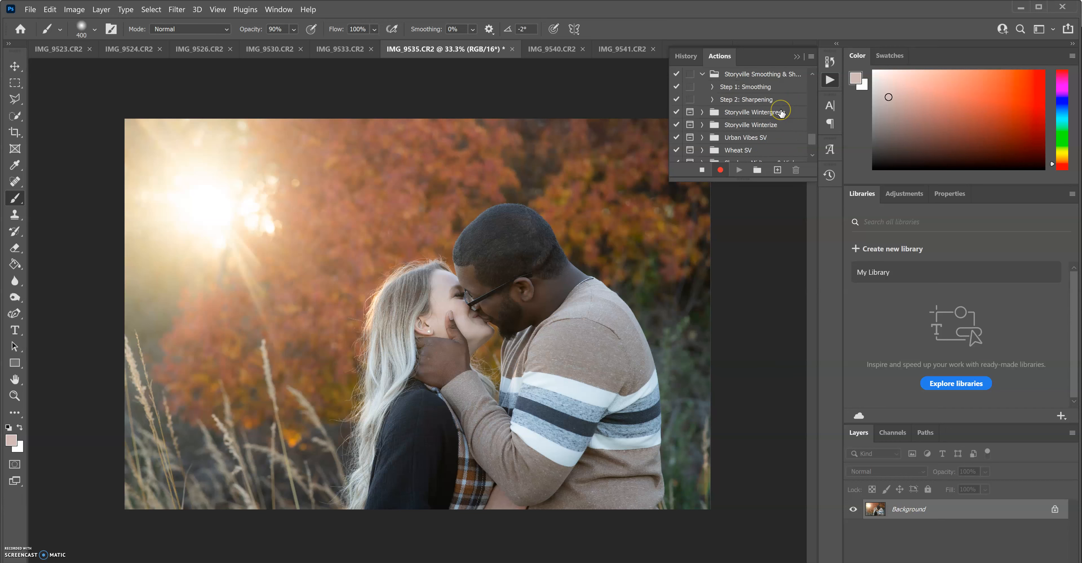
left_click(762, 103)
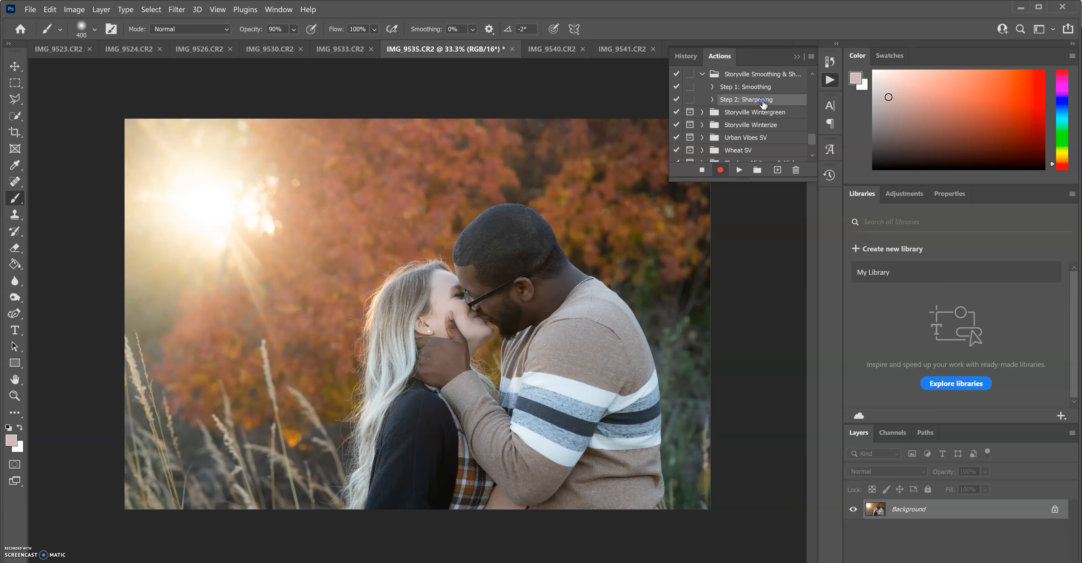
left_click(739, 169)
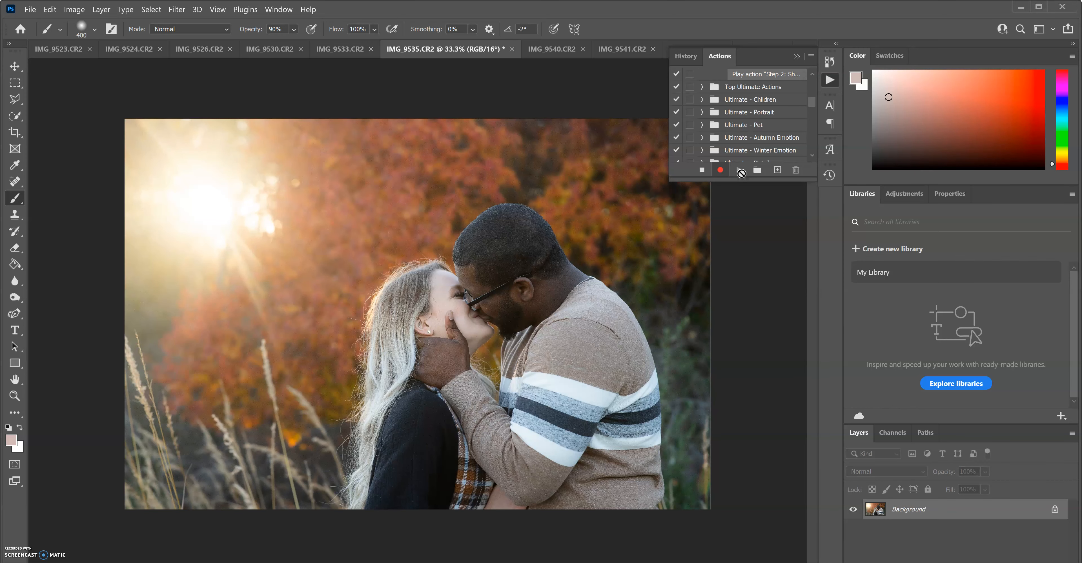
left_click(102, 10)
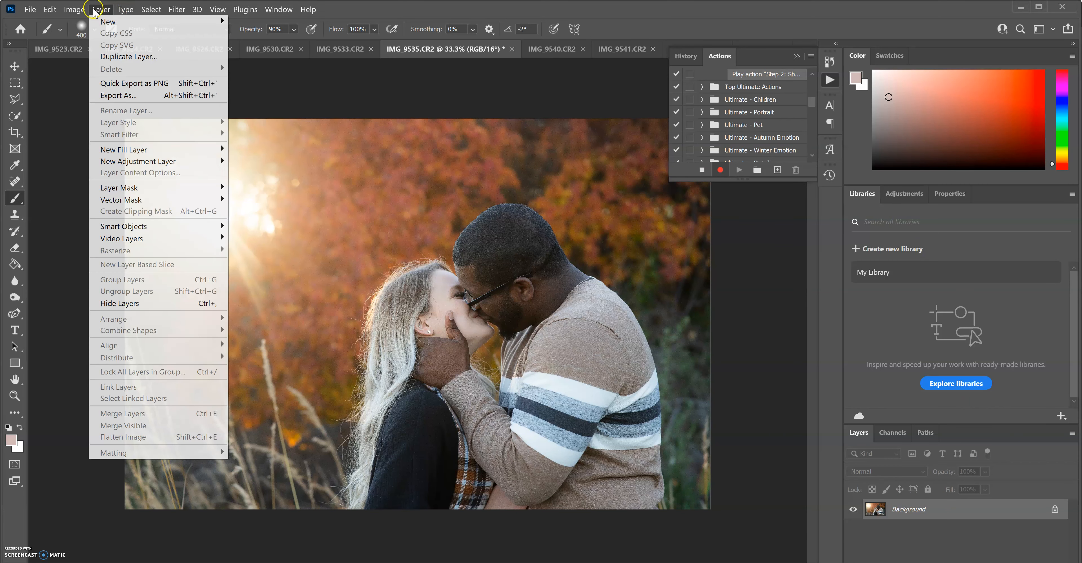
left_click(94, 10)
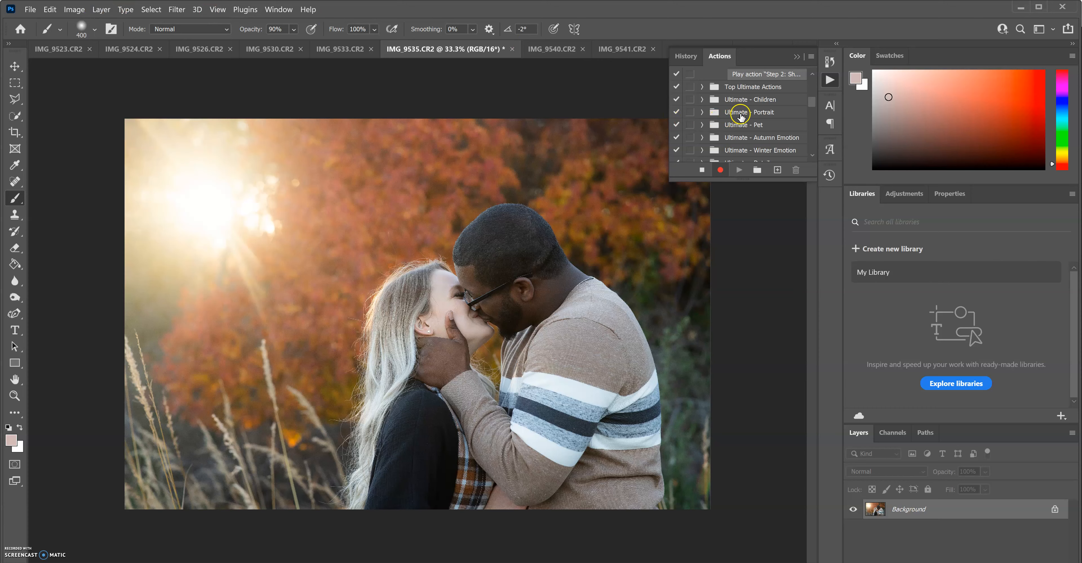
Collapse the Storyville Smoothing & Sharpening set and record playing the Storyville Image Base action from its own set
scroll(740, 117, "down", 10)
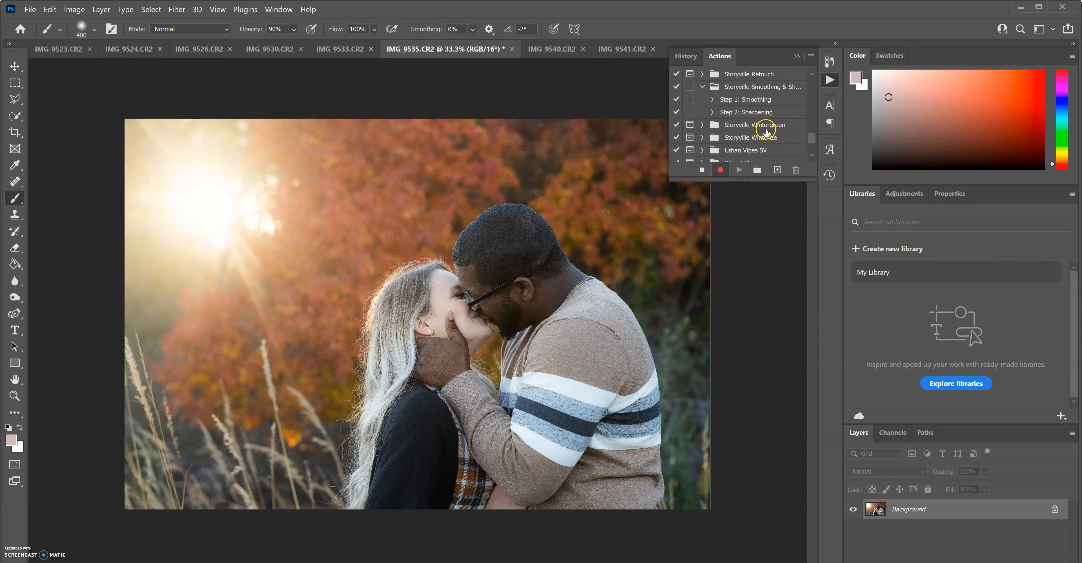
scroll(748, 126, "down", 1)
scroll(731, 109, "up", 2)
left_click(702, 86)
scroll(743, 116, "down", 1)
scroll(752, 117, "down", 3)
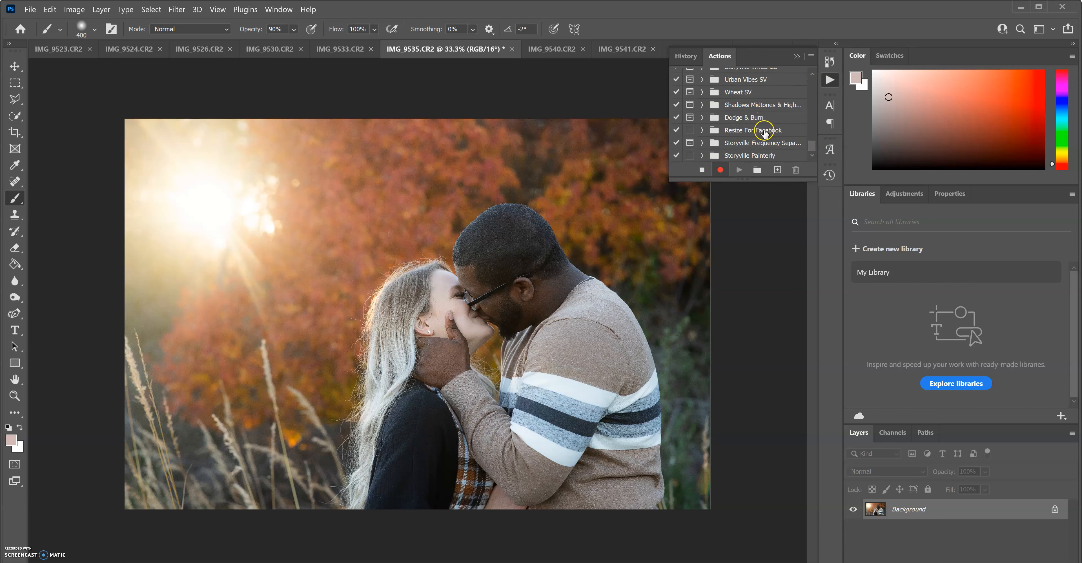
scroll(766, 126, "up", 6)
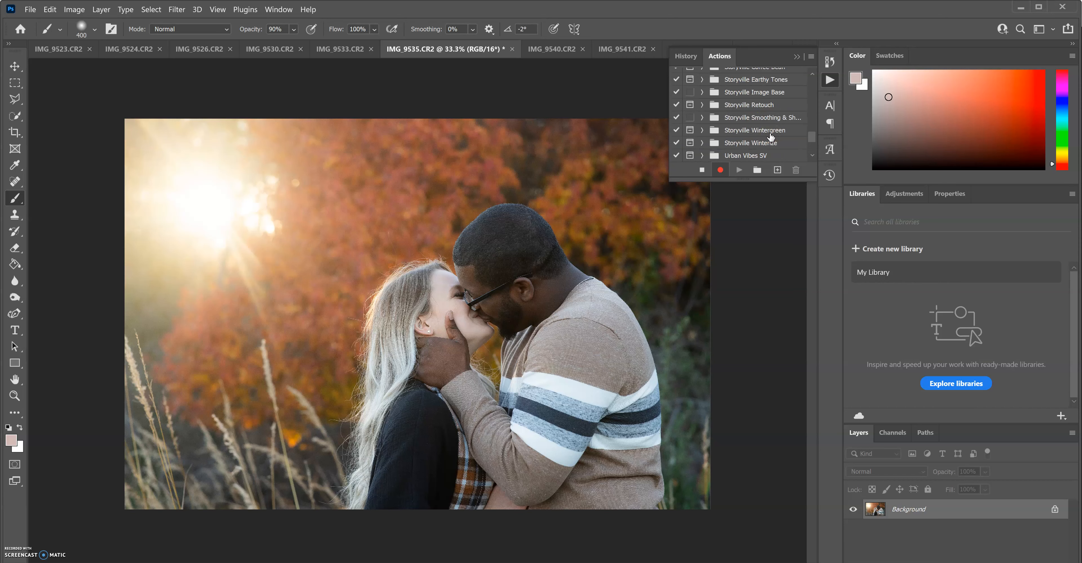
left_click(701, 92)
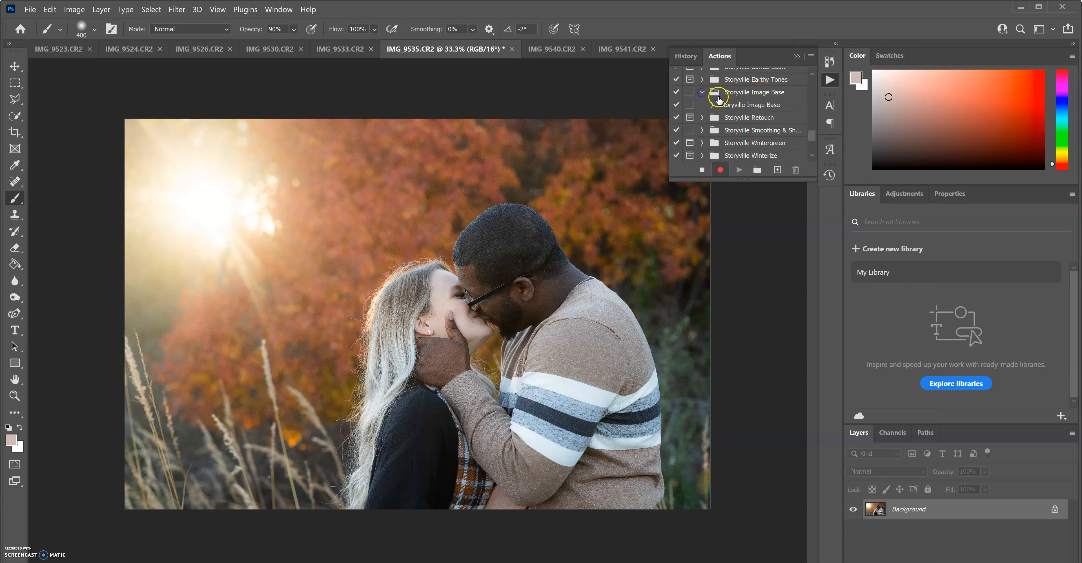
left_click(733, 109)
left_click(739, 170)
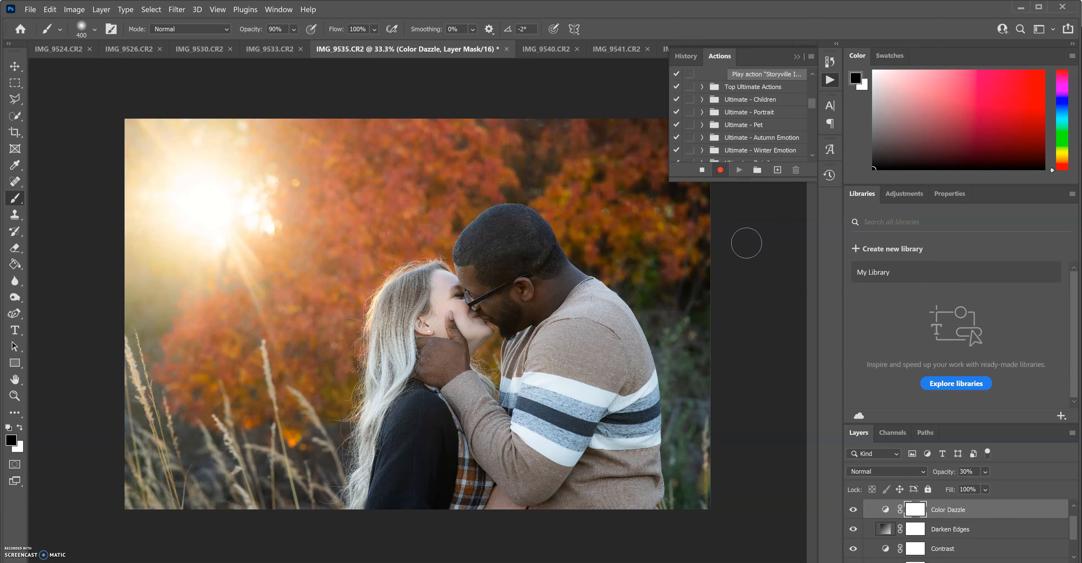
Select the Darken Edges, Contrast, Brighten Up and Color Dazzle layers of the Image Base group one after another while recording
left_click(948, 516)
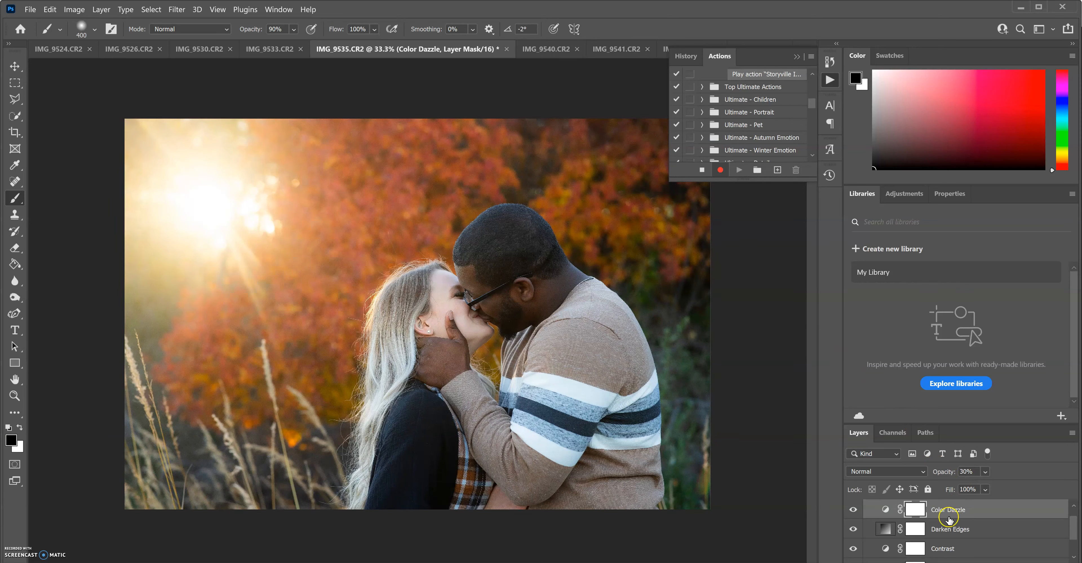
scroll(948, 519, "down", 1)
left_click(948, 520)
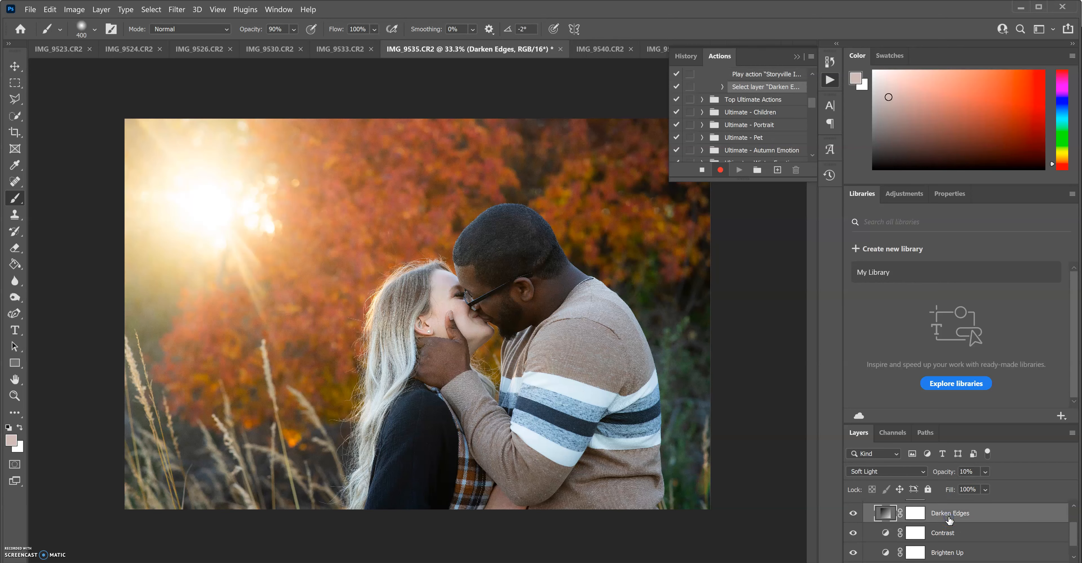
left_click(948, 537)
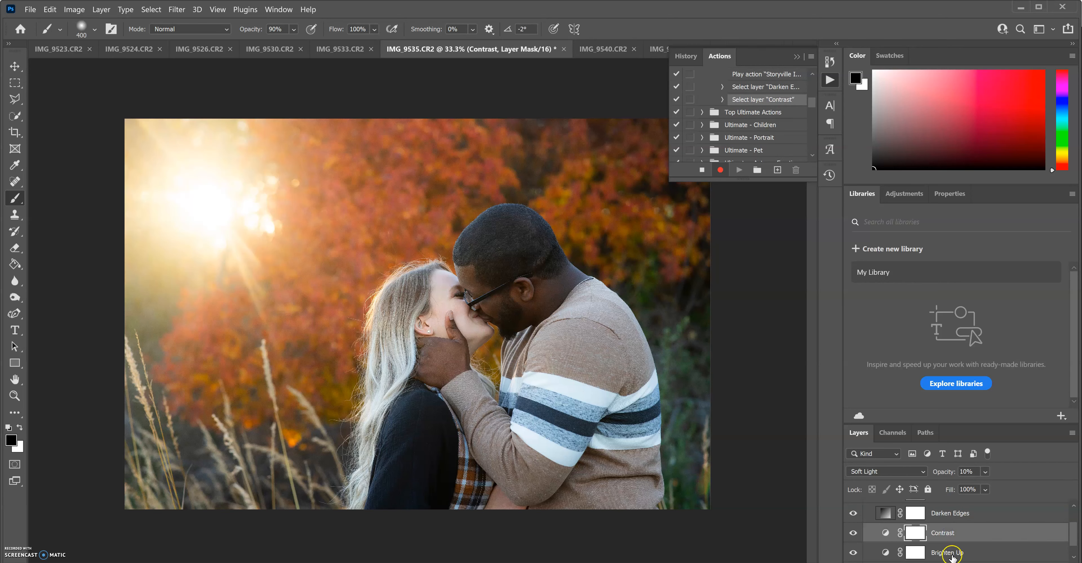
left_click(947, 543)
scroll(945, 543, "up", 1)
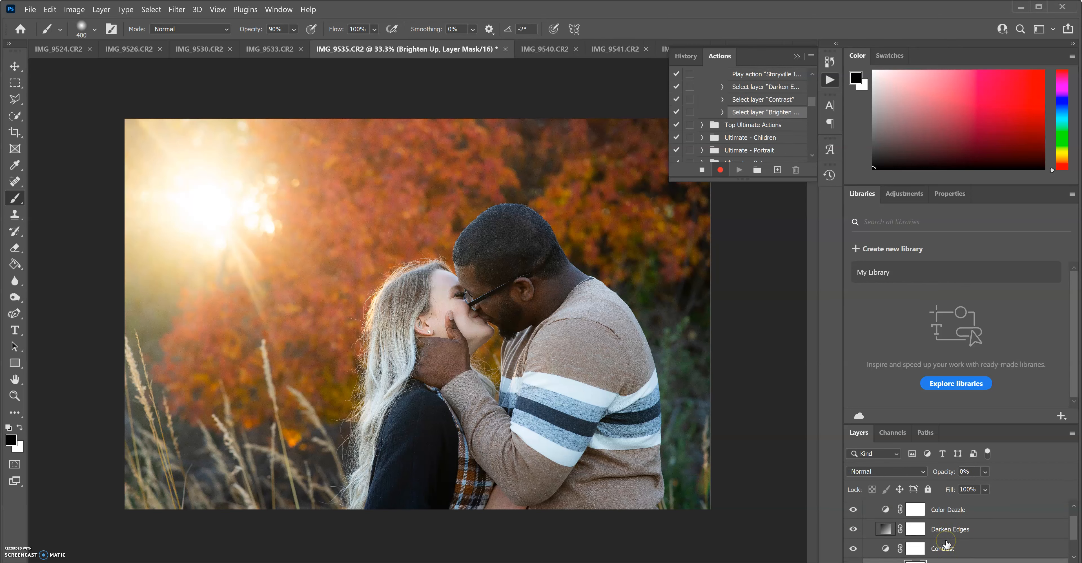
scroll(946, 543, "up", 1)
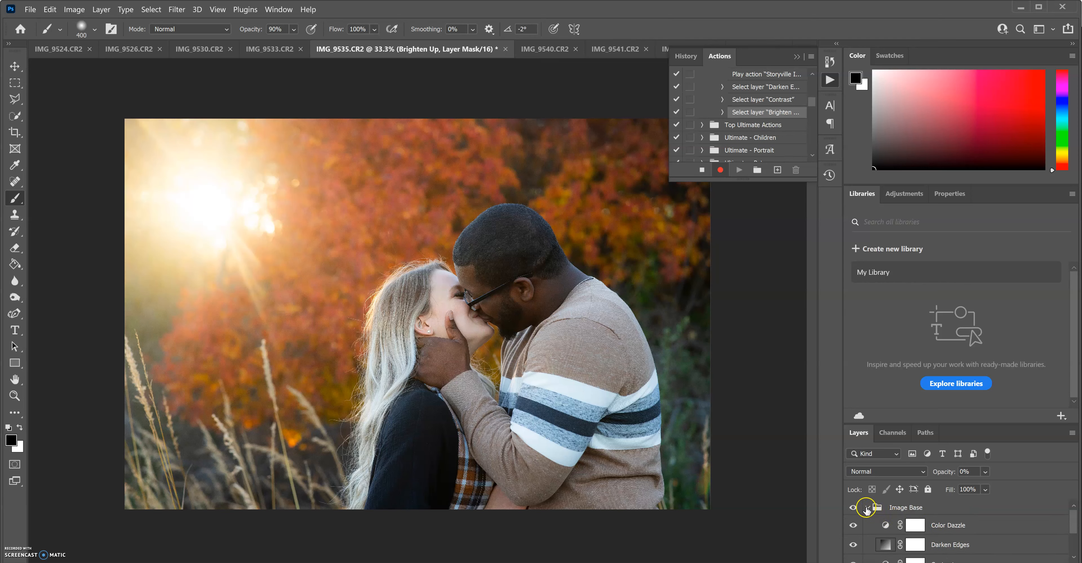
left_click(914, 525)
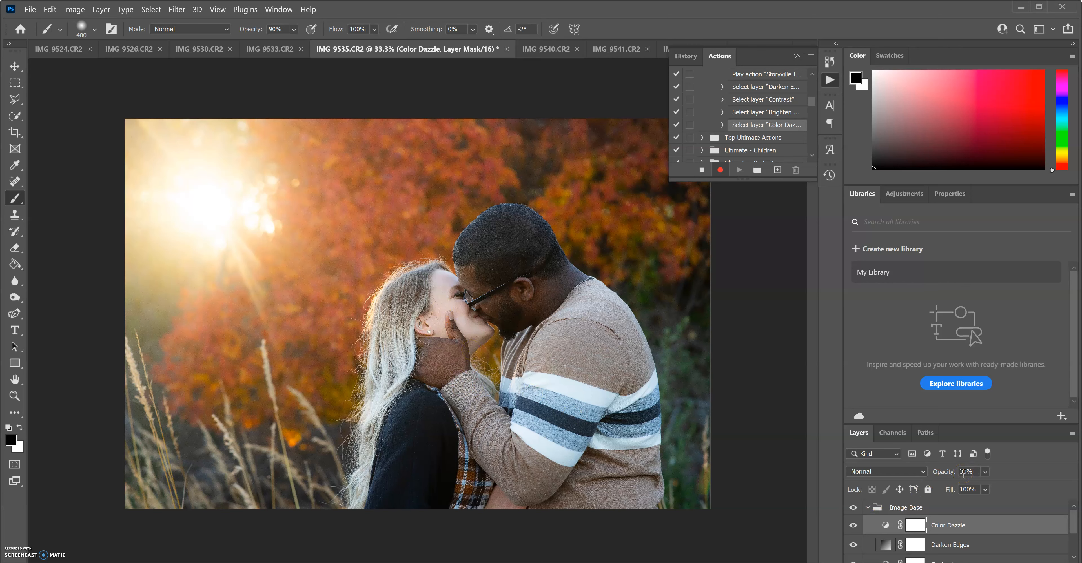
Set the brush opacity to 30%
left_click(275, 29)
type("30")
left_click(14, 438)
left_click(100, 10)
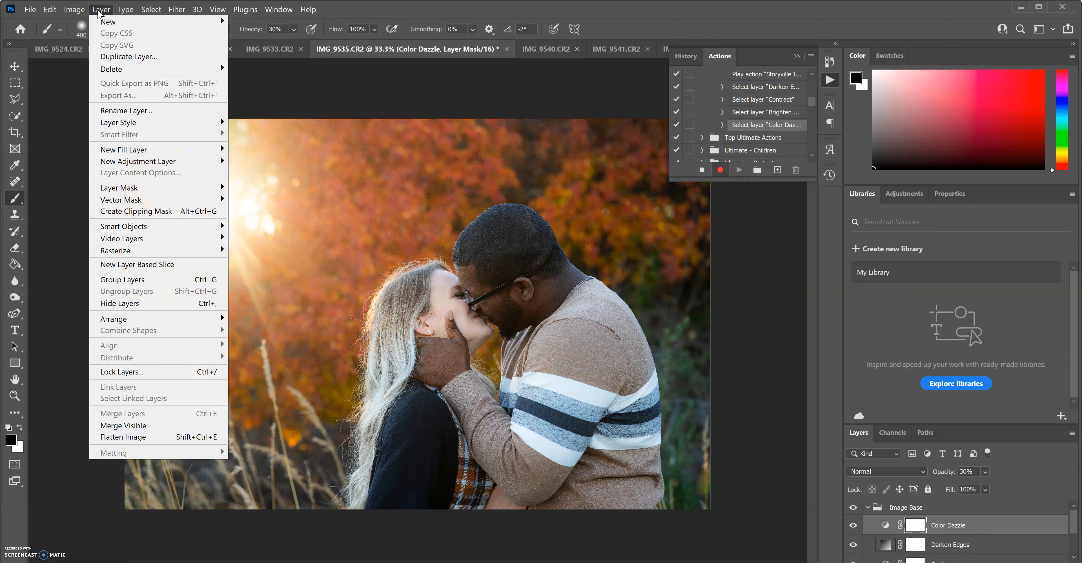
left_click(158, 438)
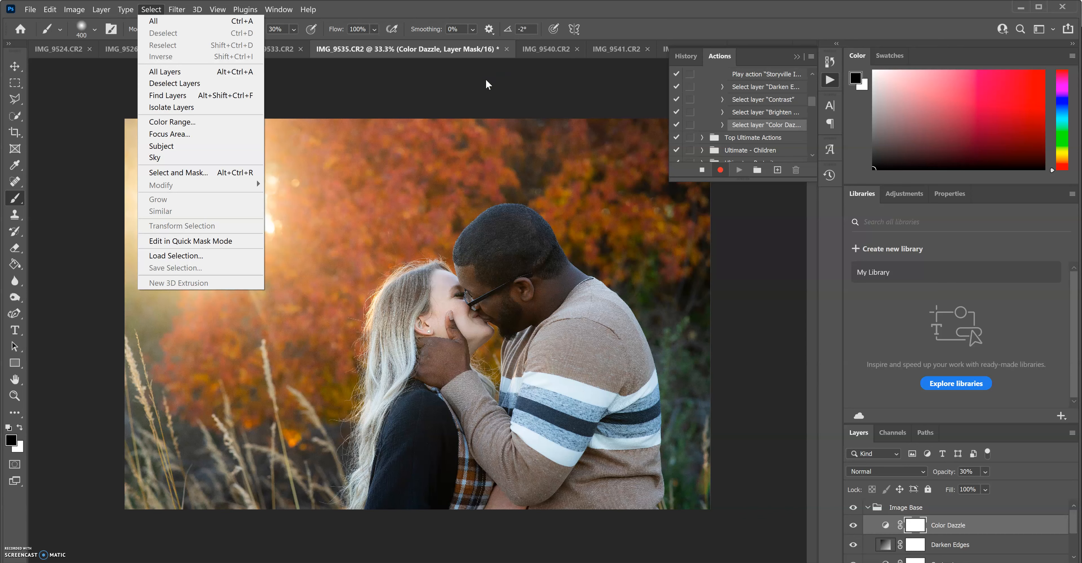
left_click(563, 90)
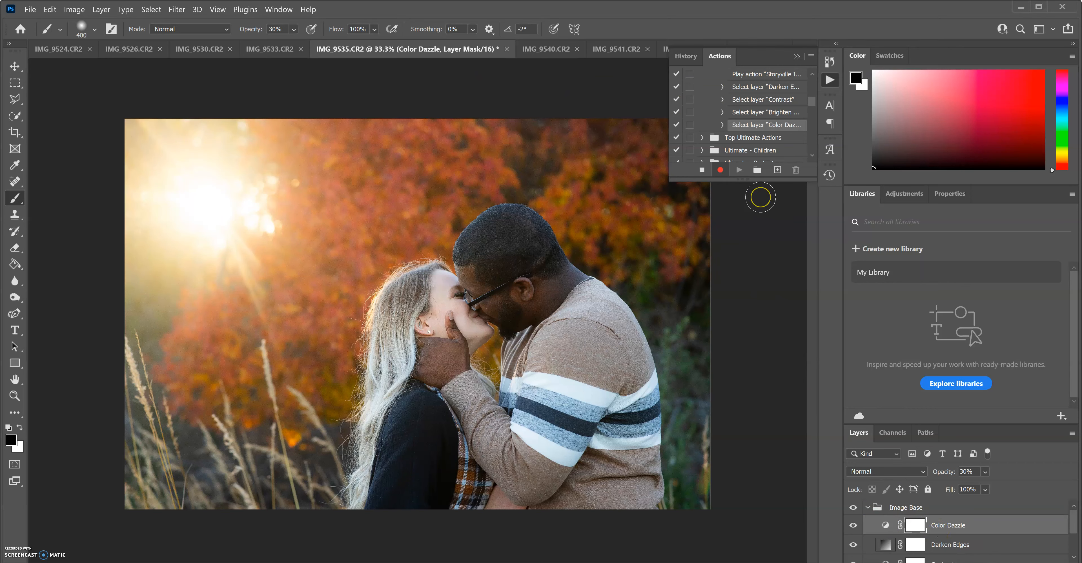
Stop recording the Basis action and collapse the photographer's own action set
left_click(702, 169)
left_click(701, 170)
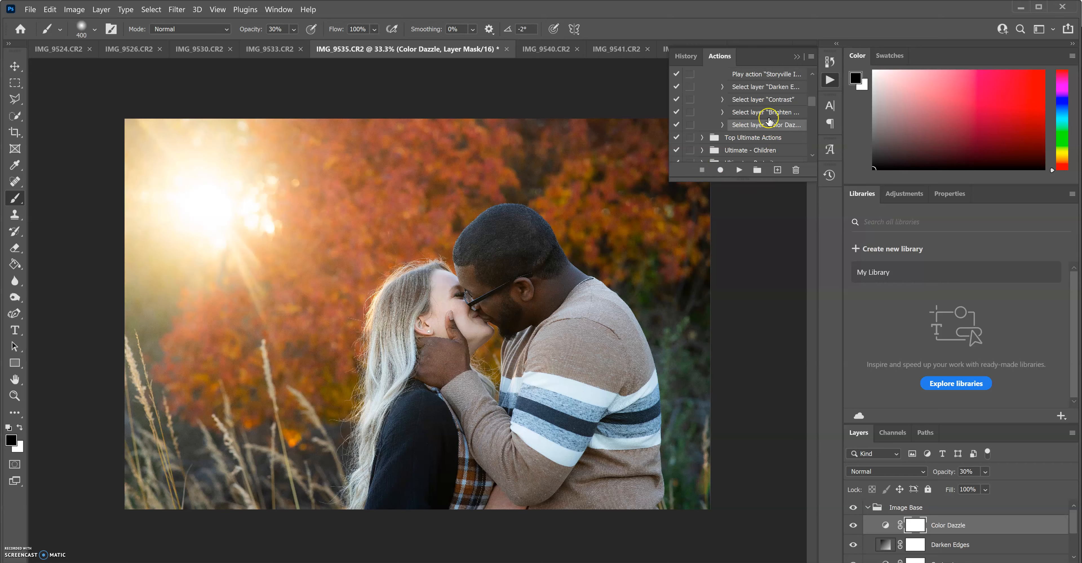
left_click_drag(811, 101, 816, 76)
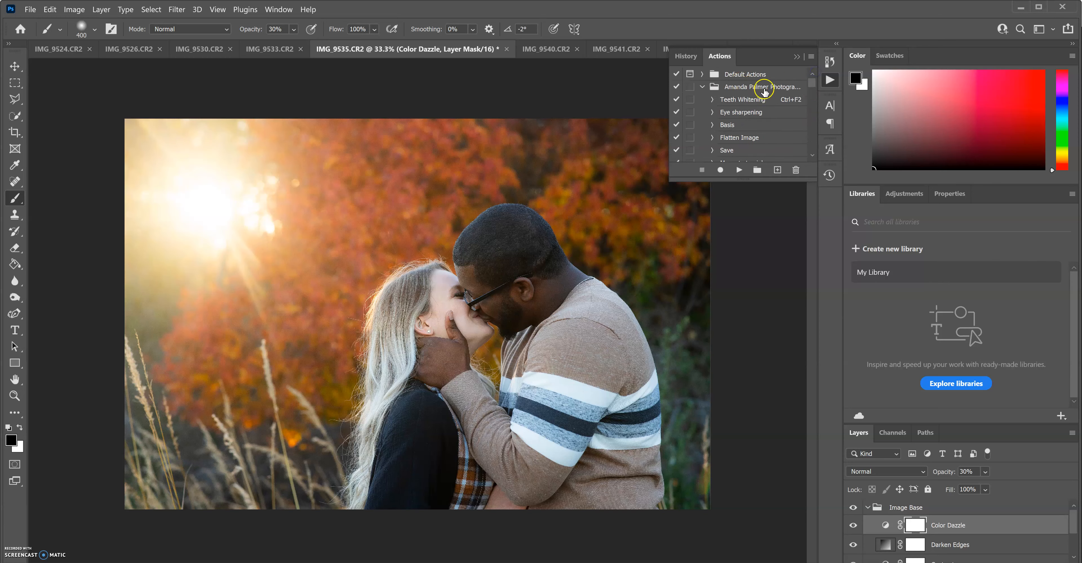
scroll(733, 128, "down", 1)
scroll(785, 84, "up", 1)
left_click(702, 87)
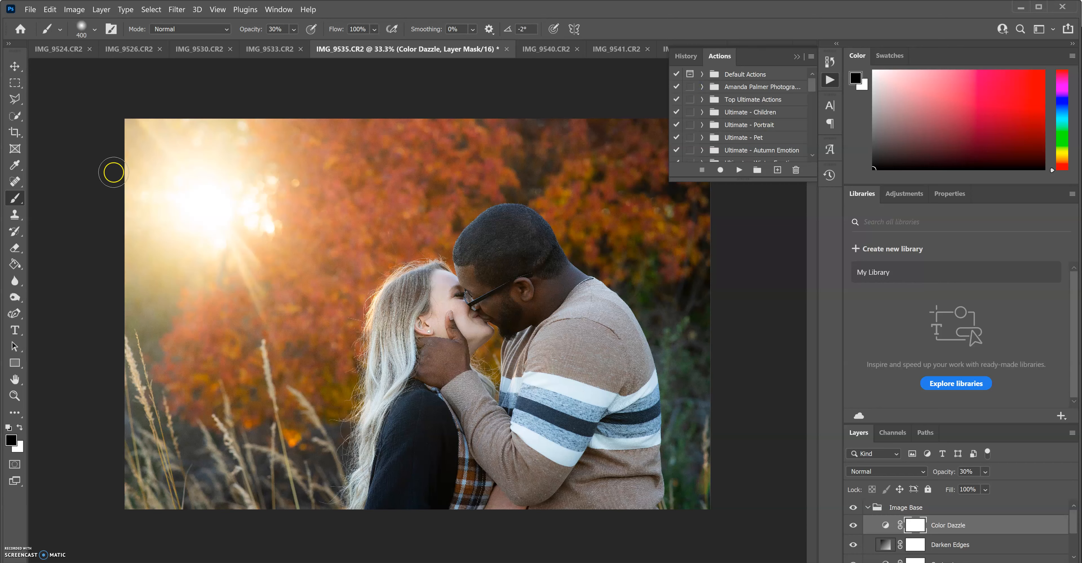
Delete the Image Base layer group from IMG_9535.CR2, leaving only the Background layer
left_click(908, 508)
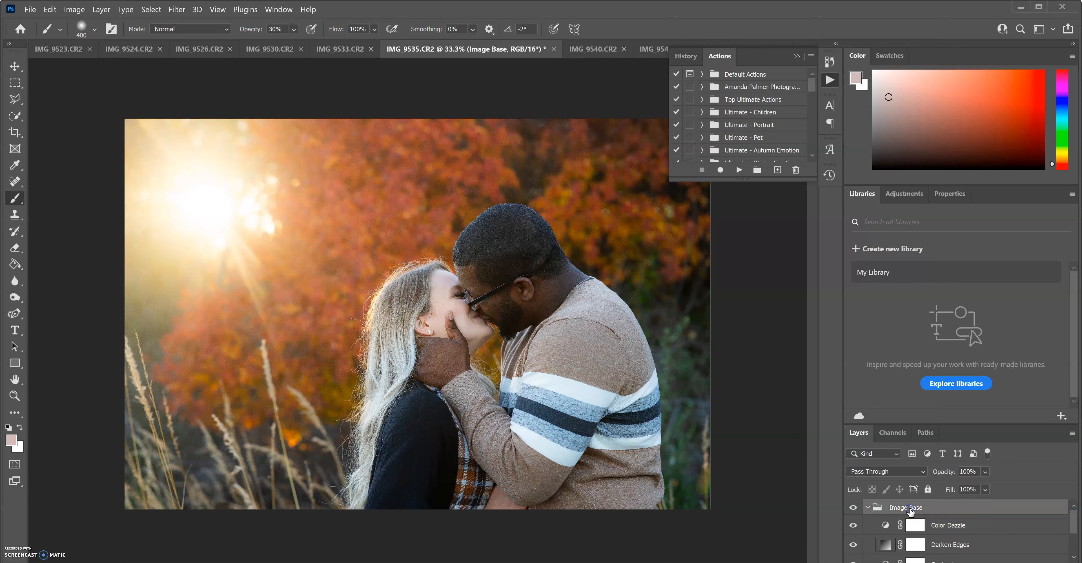
key("Delete")
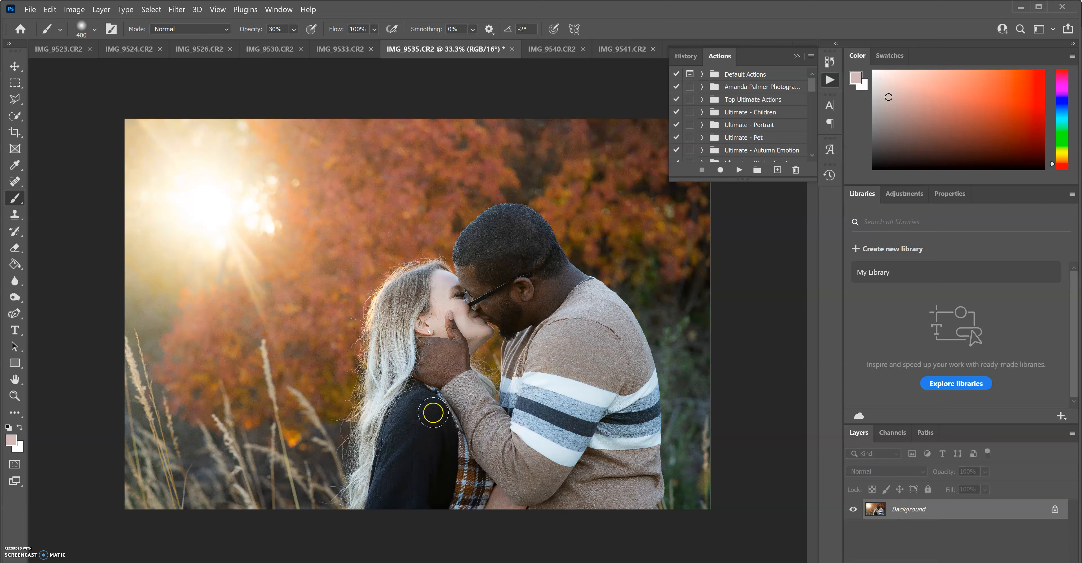
Start a Batch automation that plays the Basis action from the photographer's own action set
left_click(28, 12)
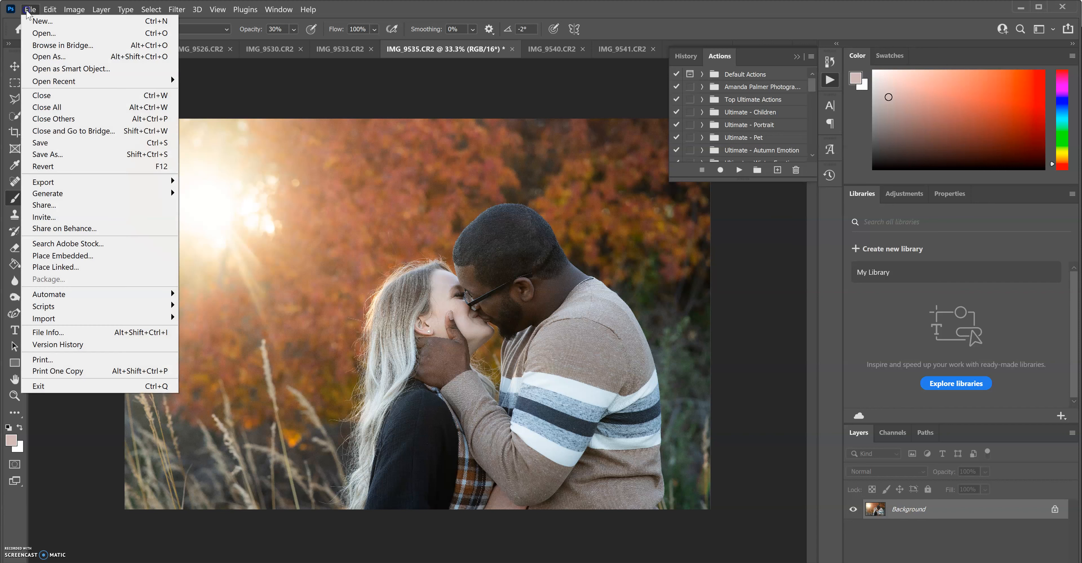
mouse_move(78, 302)
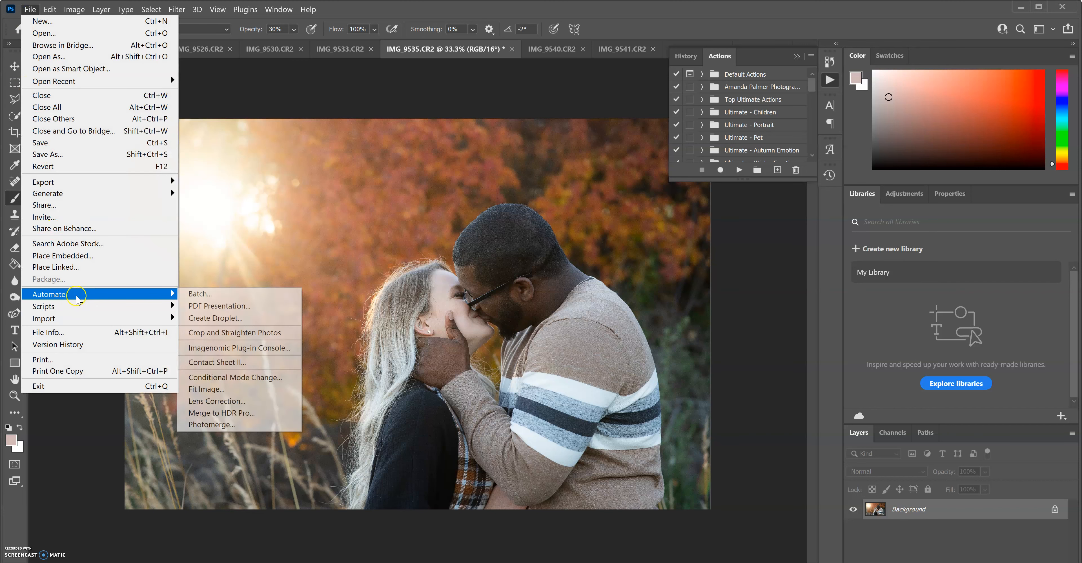
left_click(205, 295)
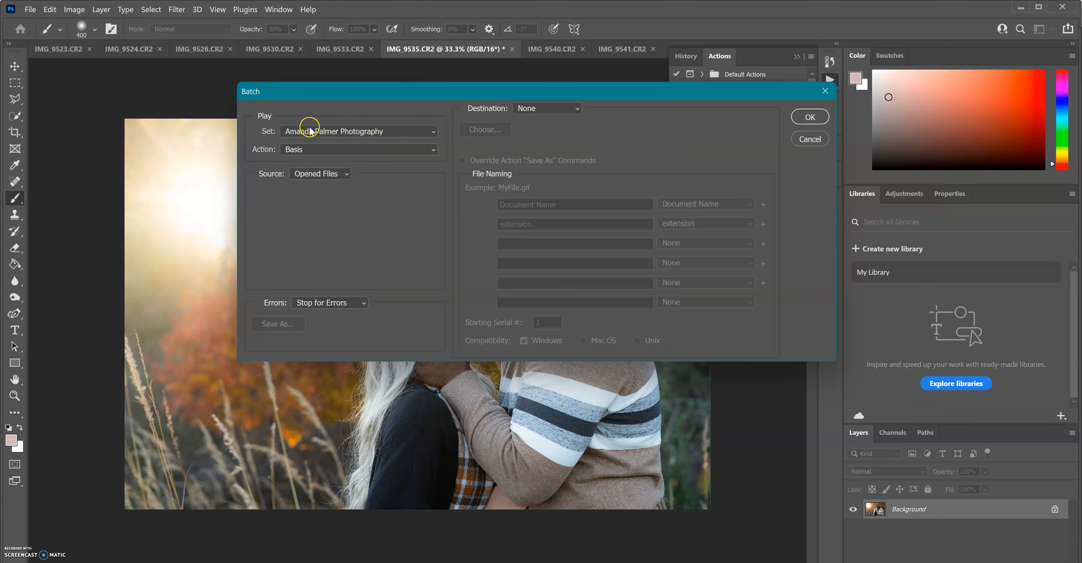
left_click(325, 130)
left_click(324, 130)
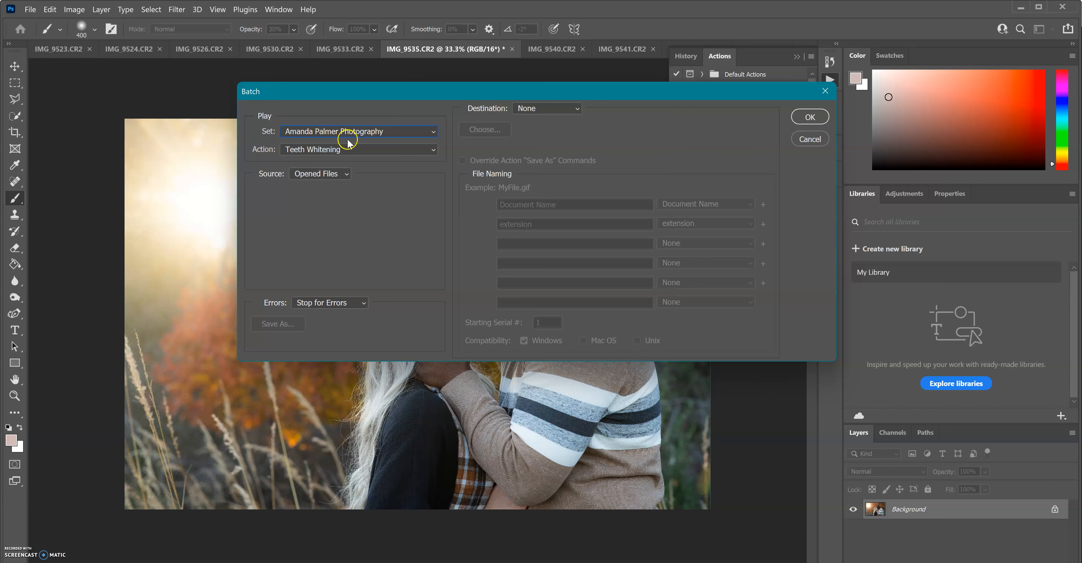
left_click(348, 151)
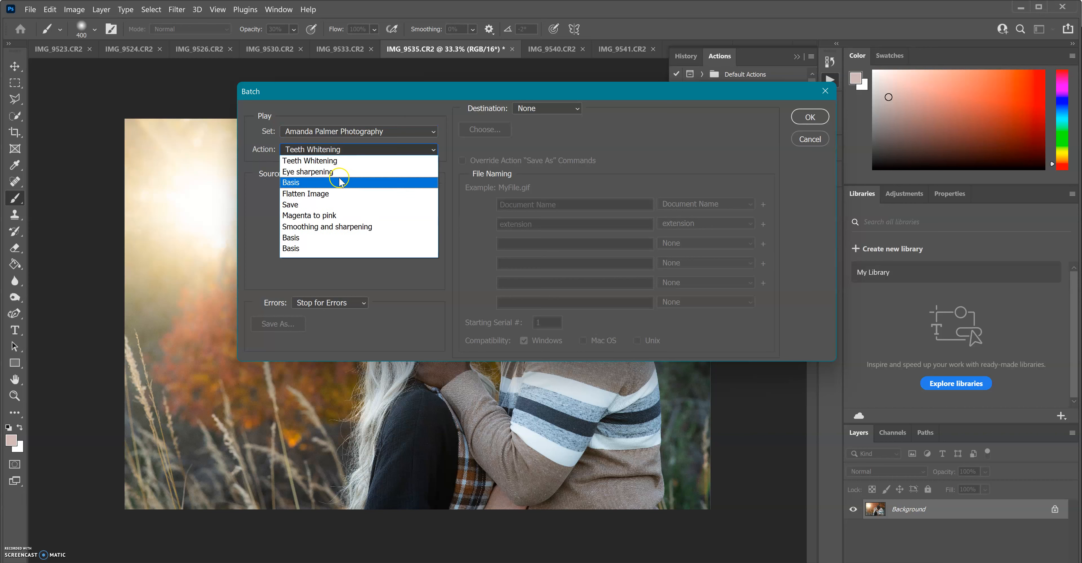
left_click(339, 183)
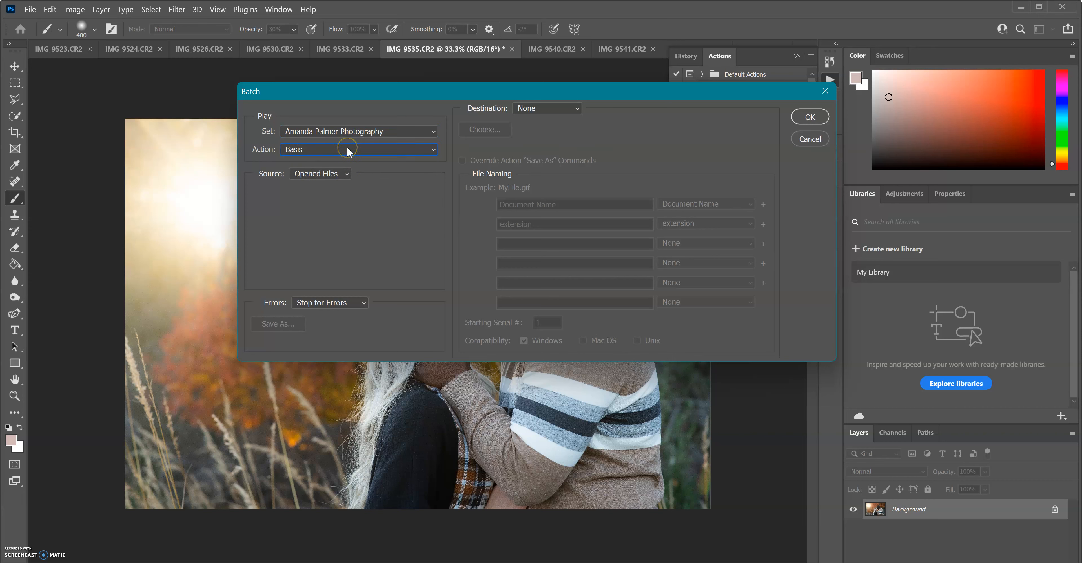
left_click(338, 184)
Use Opened Files as the batch source with the destination None, and run the batch
left_click(315, 175)
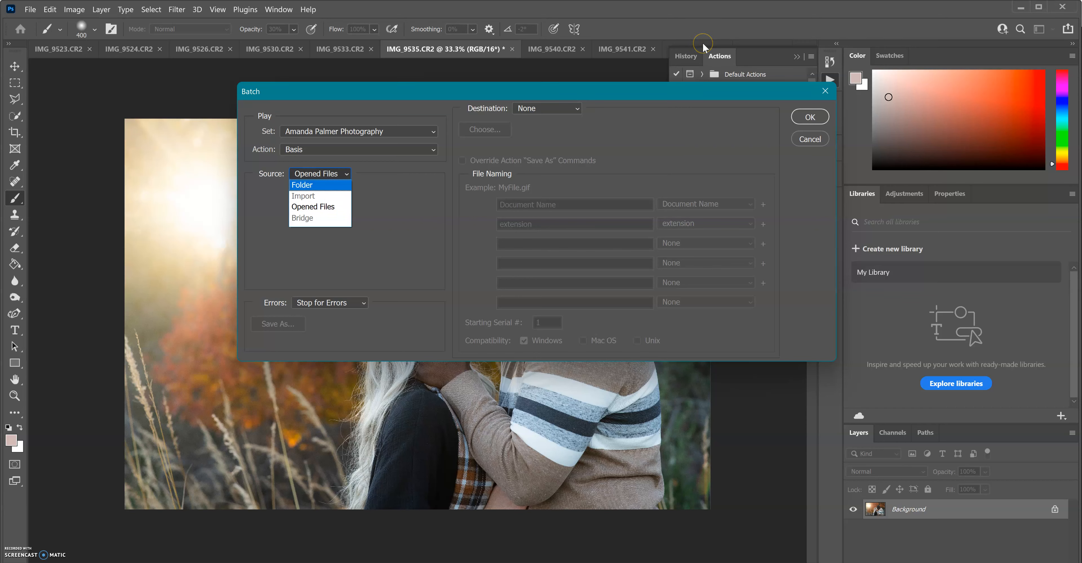
left_click(335, 205)
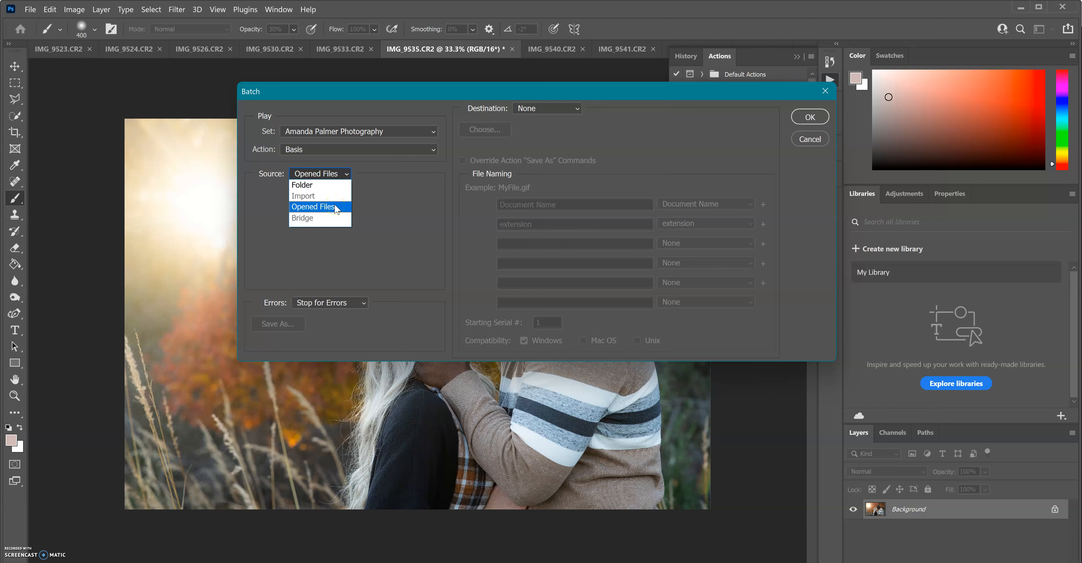
left_click(334, 207)
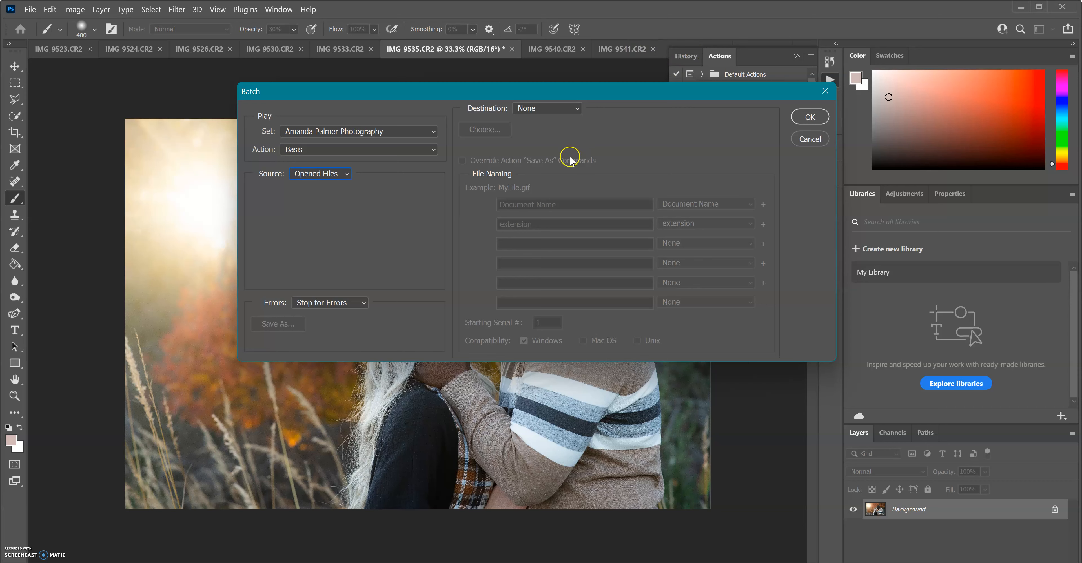
left_click(803, 118)
left_click(332, 372)
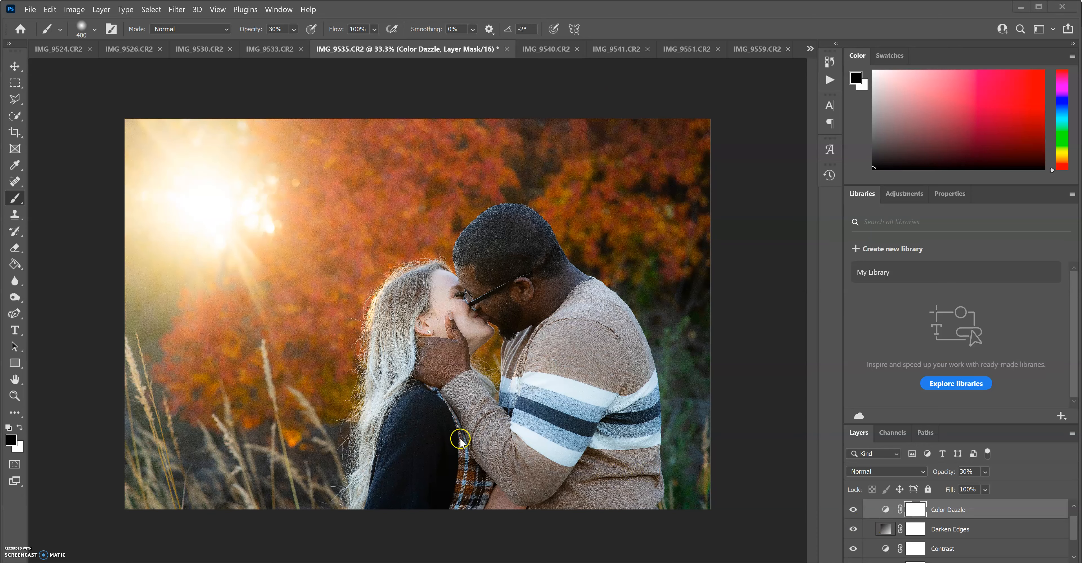
Review the batch-processed IMG_9533.CR2 and IMG_9530.CR2, and return to IMG_9535.CR2
left_click(270, 50)
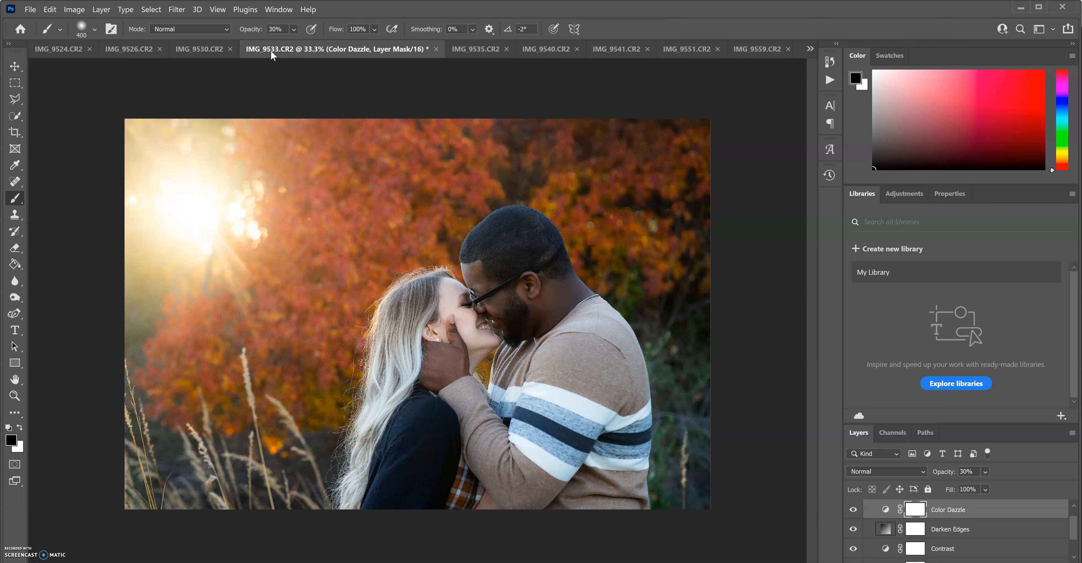
left_click(184, 49)
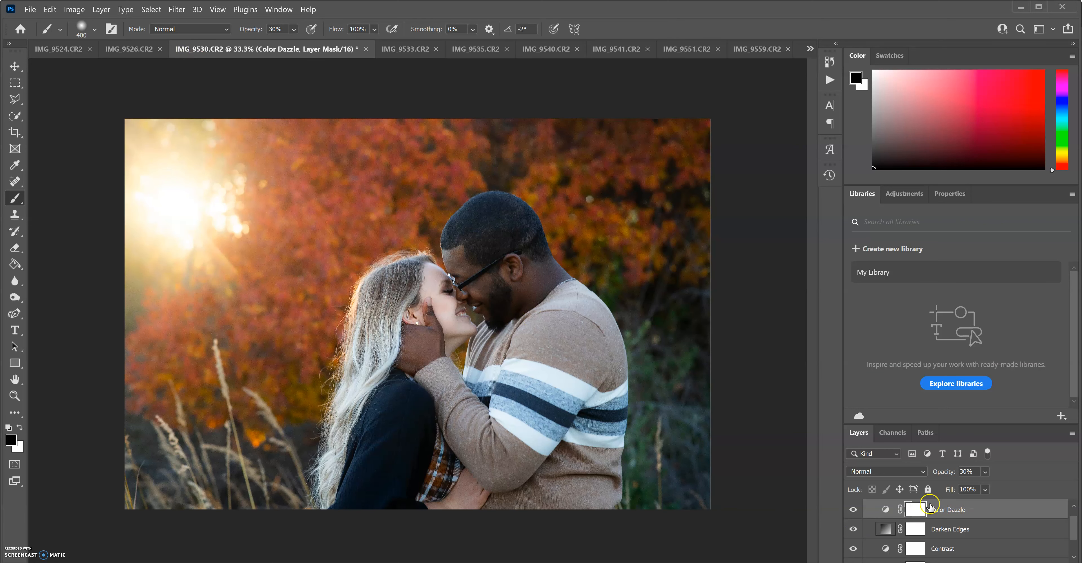
left_click(479, 49)
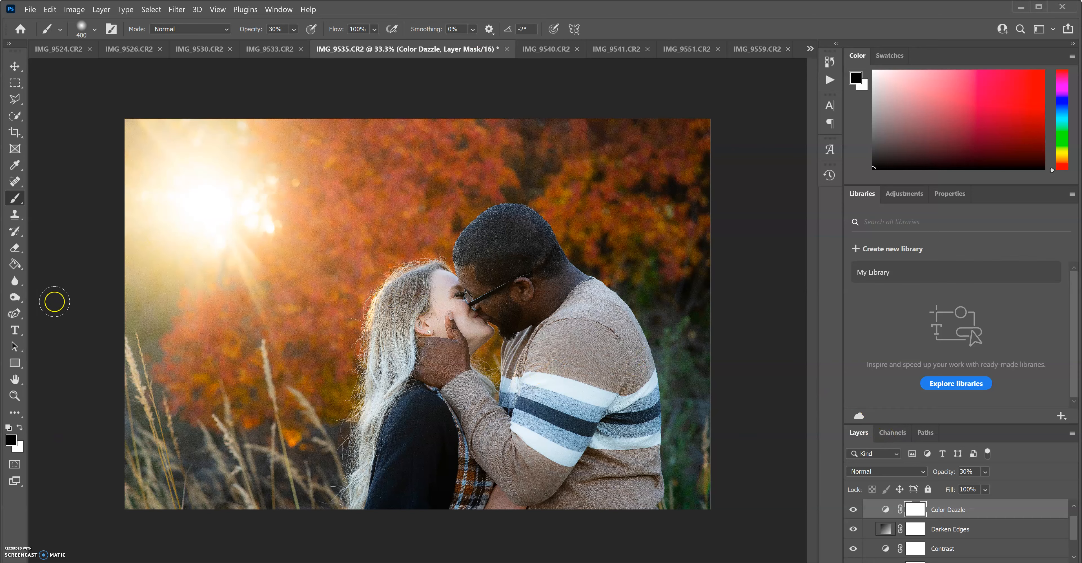
Enlarge the brush to 700 px, paint over the couple on the Color Dazzle mask, and flatten the image
key("bracketright")
key("bracketright")
key("bracketright")
left_click(435, 356)
left_click(482, 281)
left_click(535, 315)
left_click(590, 279)
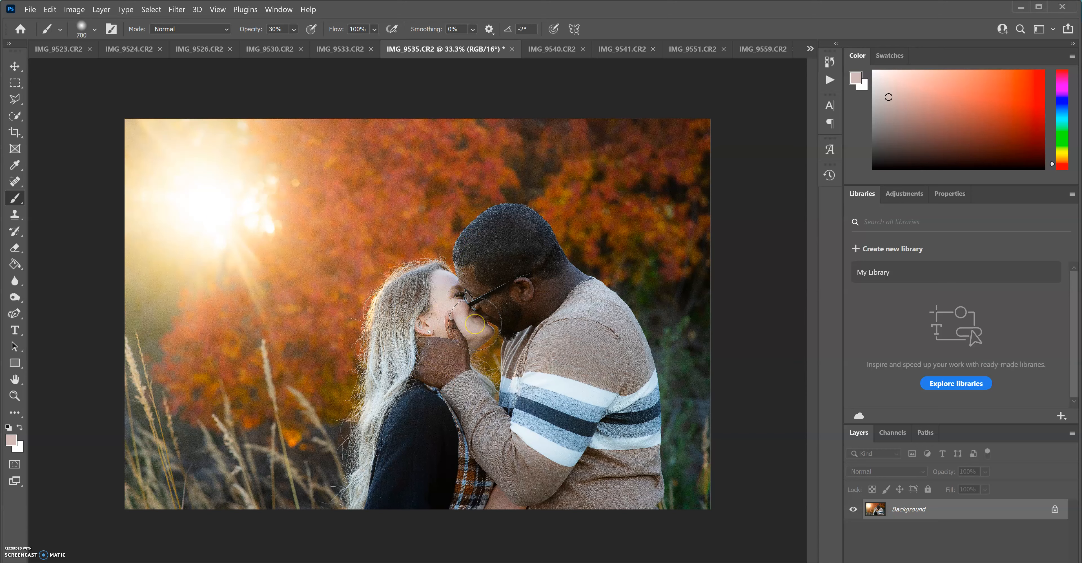
Play the Painterly action from the Storyville Painterly set on IMG_9535.CR2
mouse_move(555, 562)
left_click(829, 61)
left_click(732, 57)
scroll(755, 126, "down", 8)
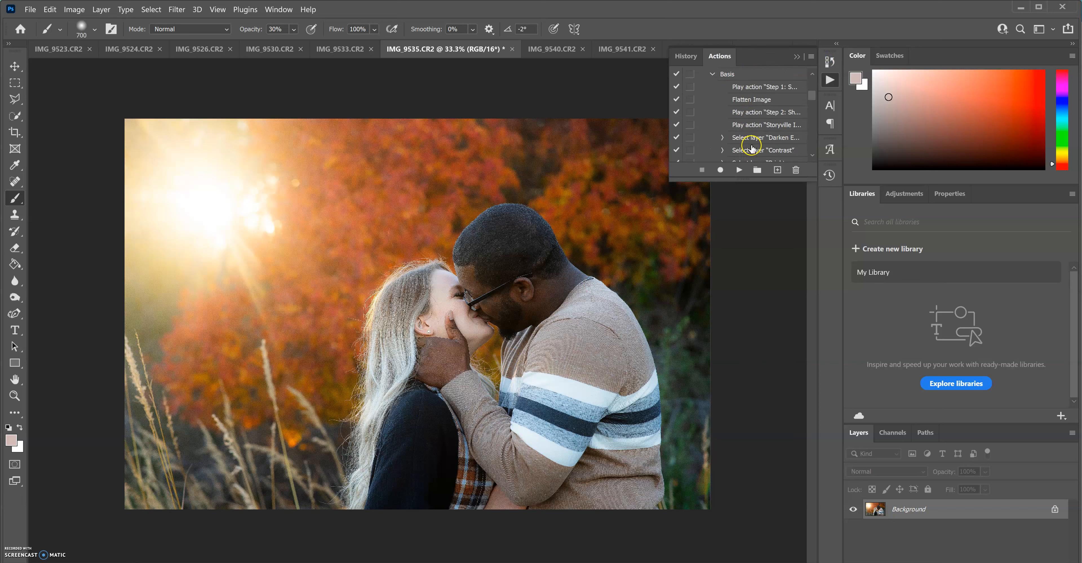
scroll(766, 143, "down", 3)
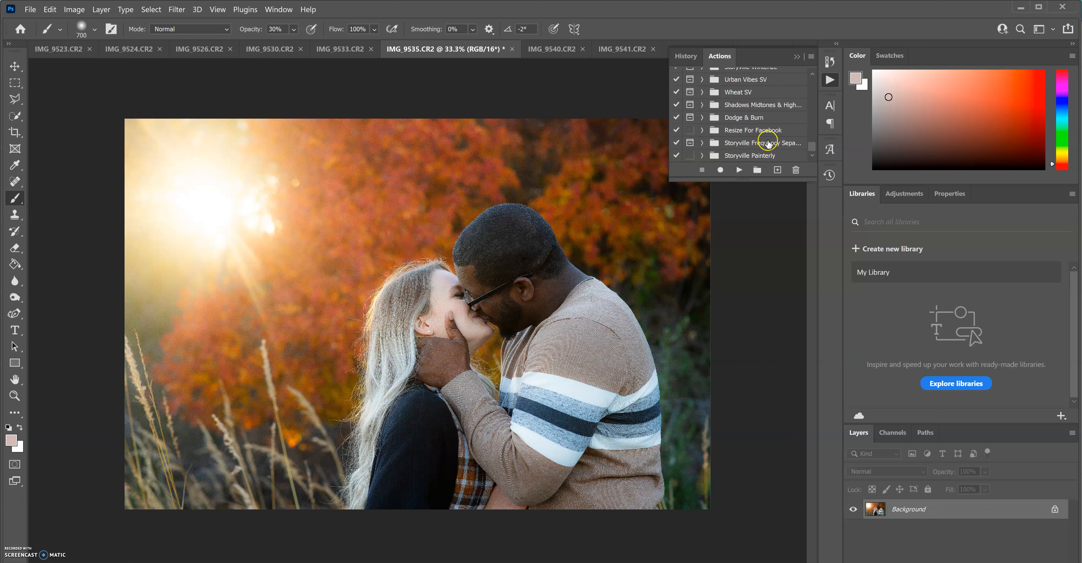
left_click(735, 156)
left_click(701, 156)
left_click(737, 156)
left_click(739, 170)
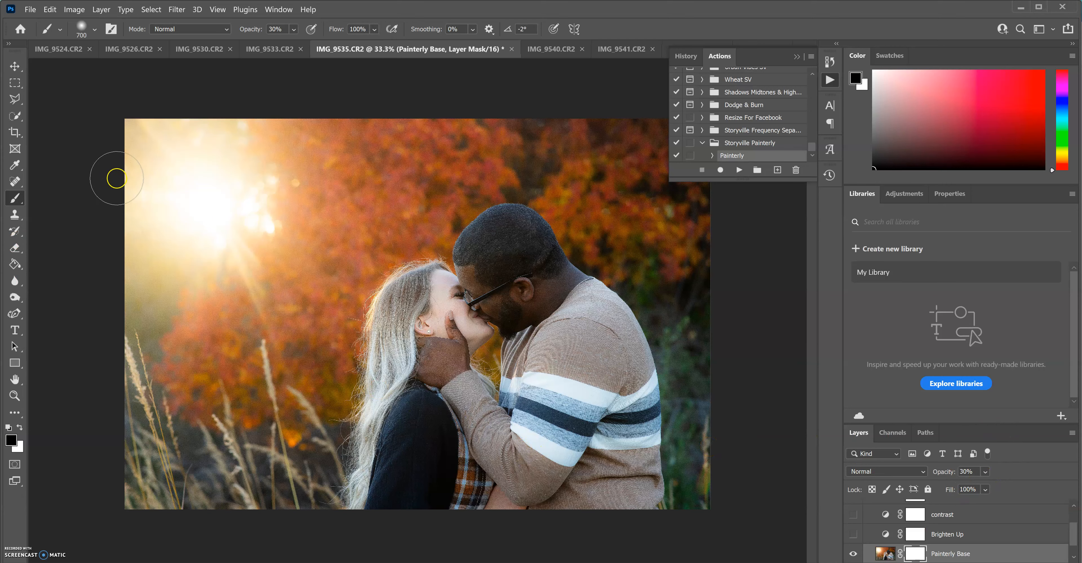
Set the brush opacity to 90% and paint over the couple's faces on the Painterly Base mask
left_click(267, 28)
type("9")
mouse_move(472, 327)
left_mouse_down()
mouse_move(473, 278)
mouse_move(497, 319)
mouse_move(485, 277)
mouse_move(531, 297)
left_mouse_up()
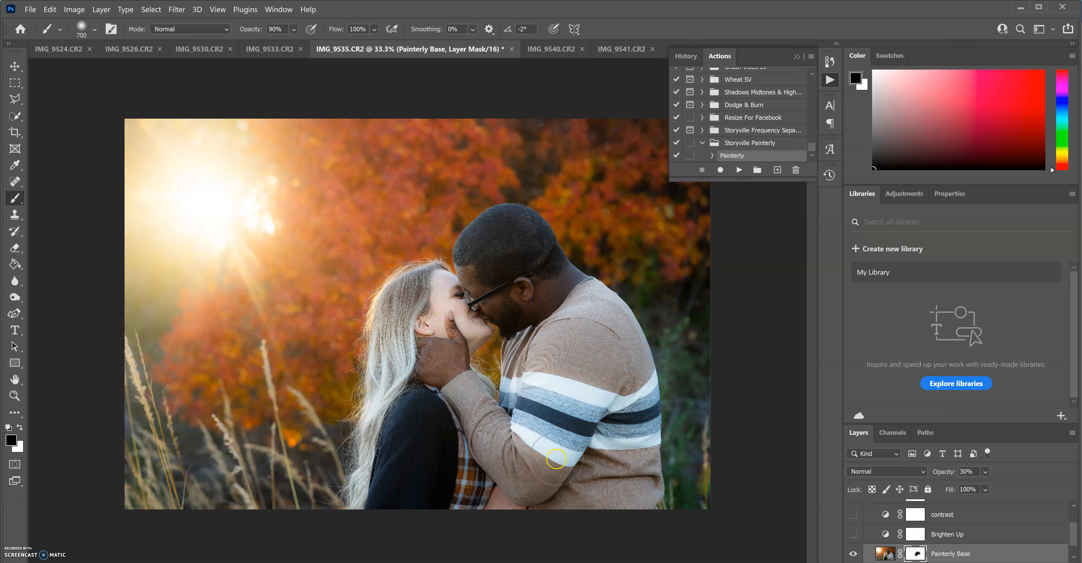